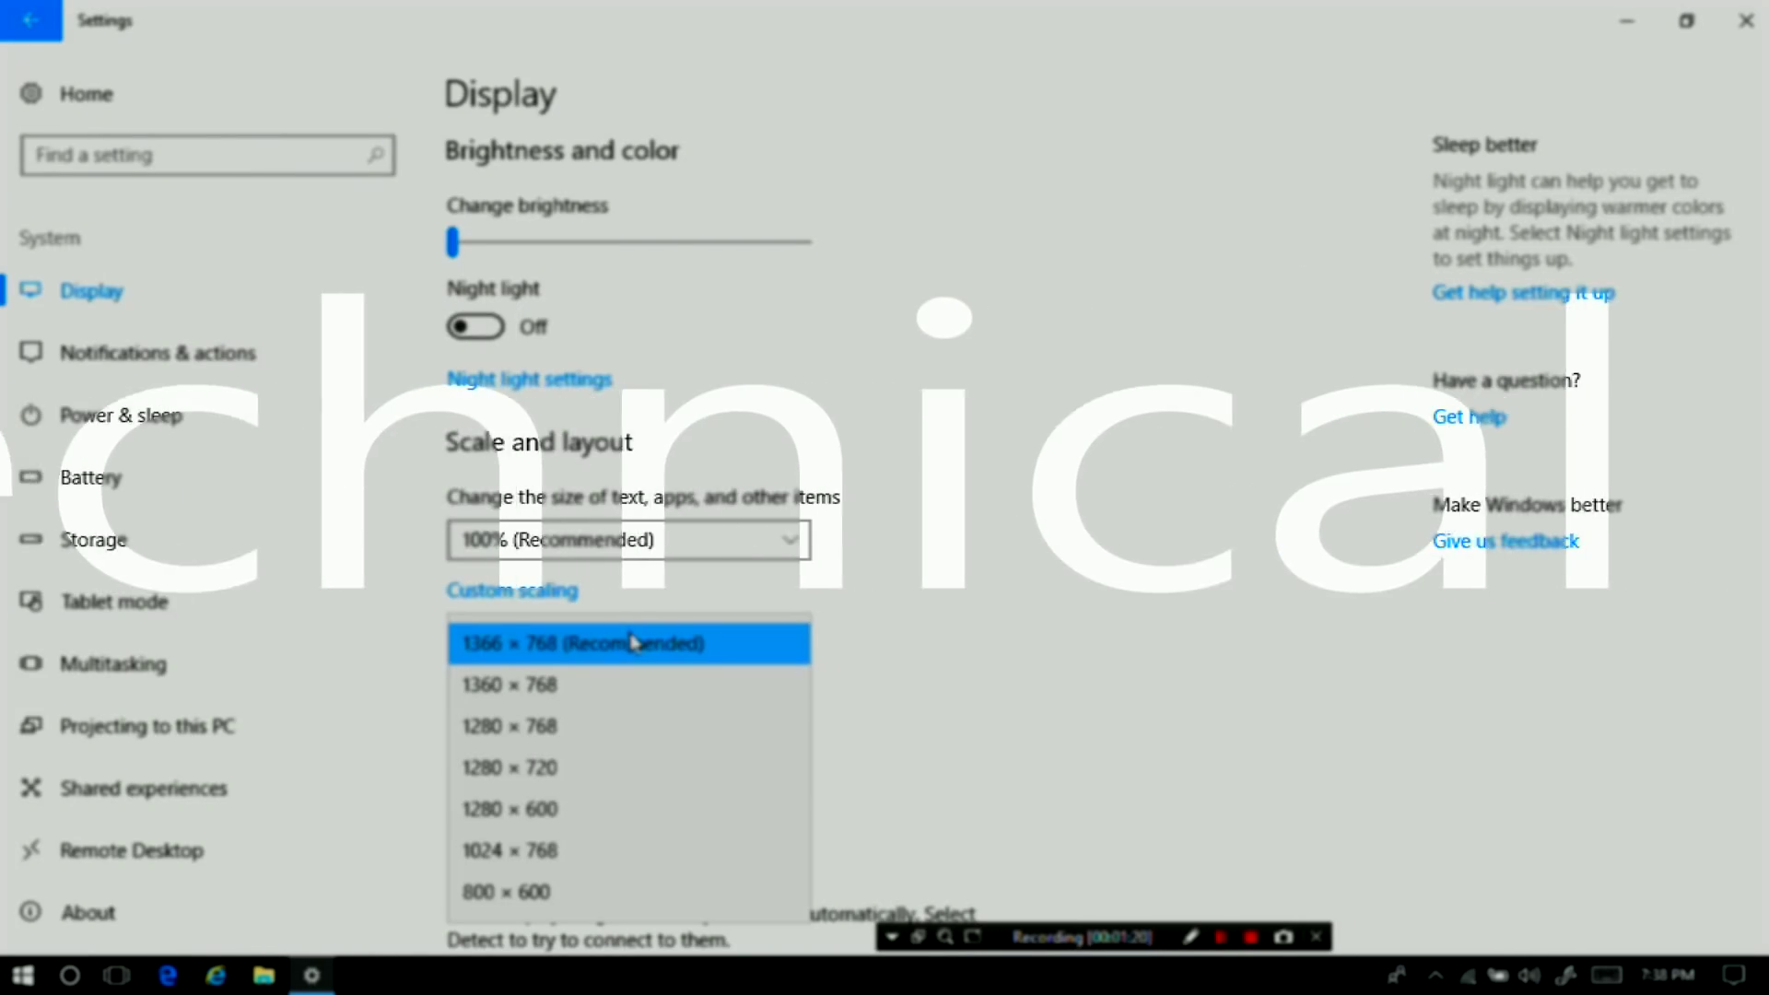
pyautogui.click(633, 642)
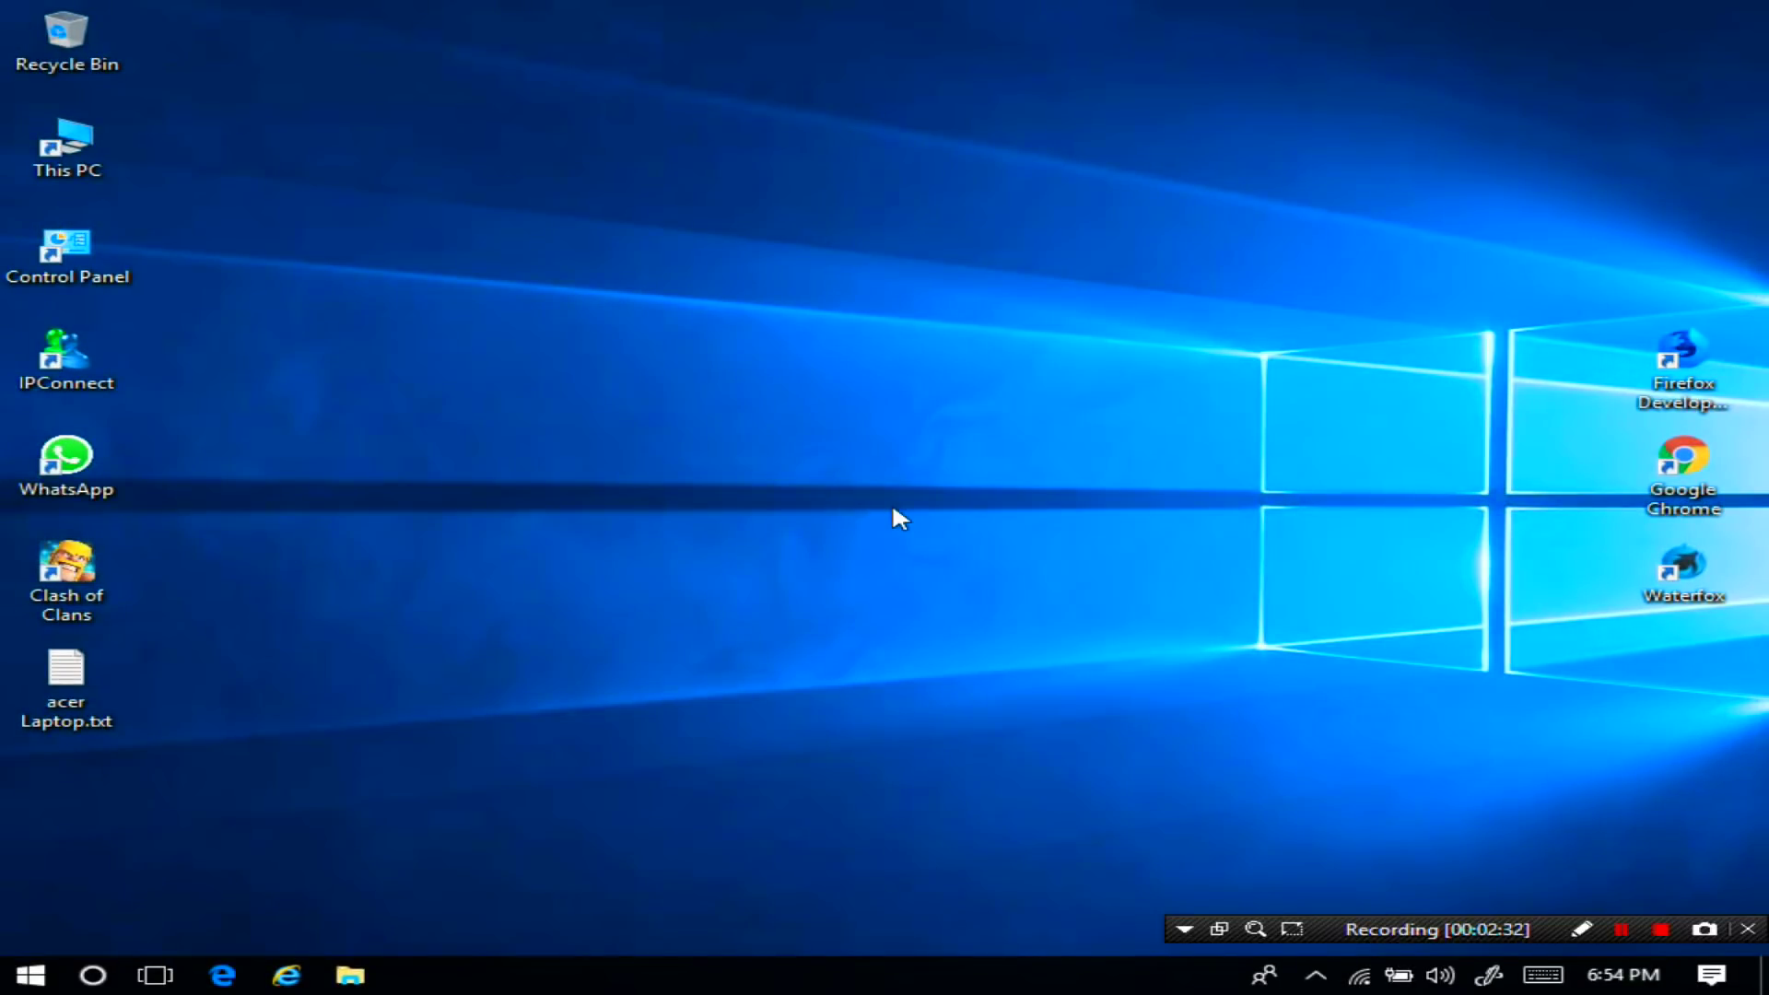
# Open the display settings from the desktop and check the available screen resolutions
pyautogui.rightClick(852, 479)
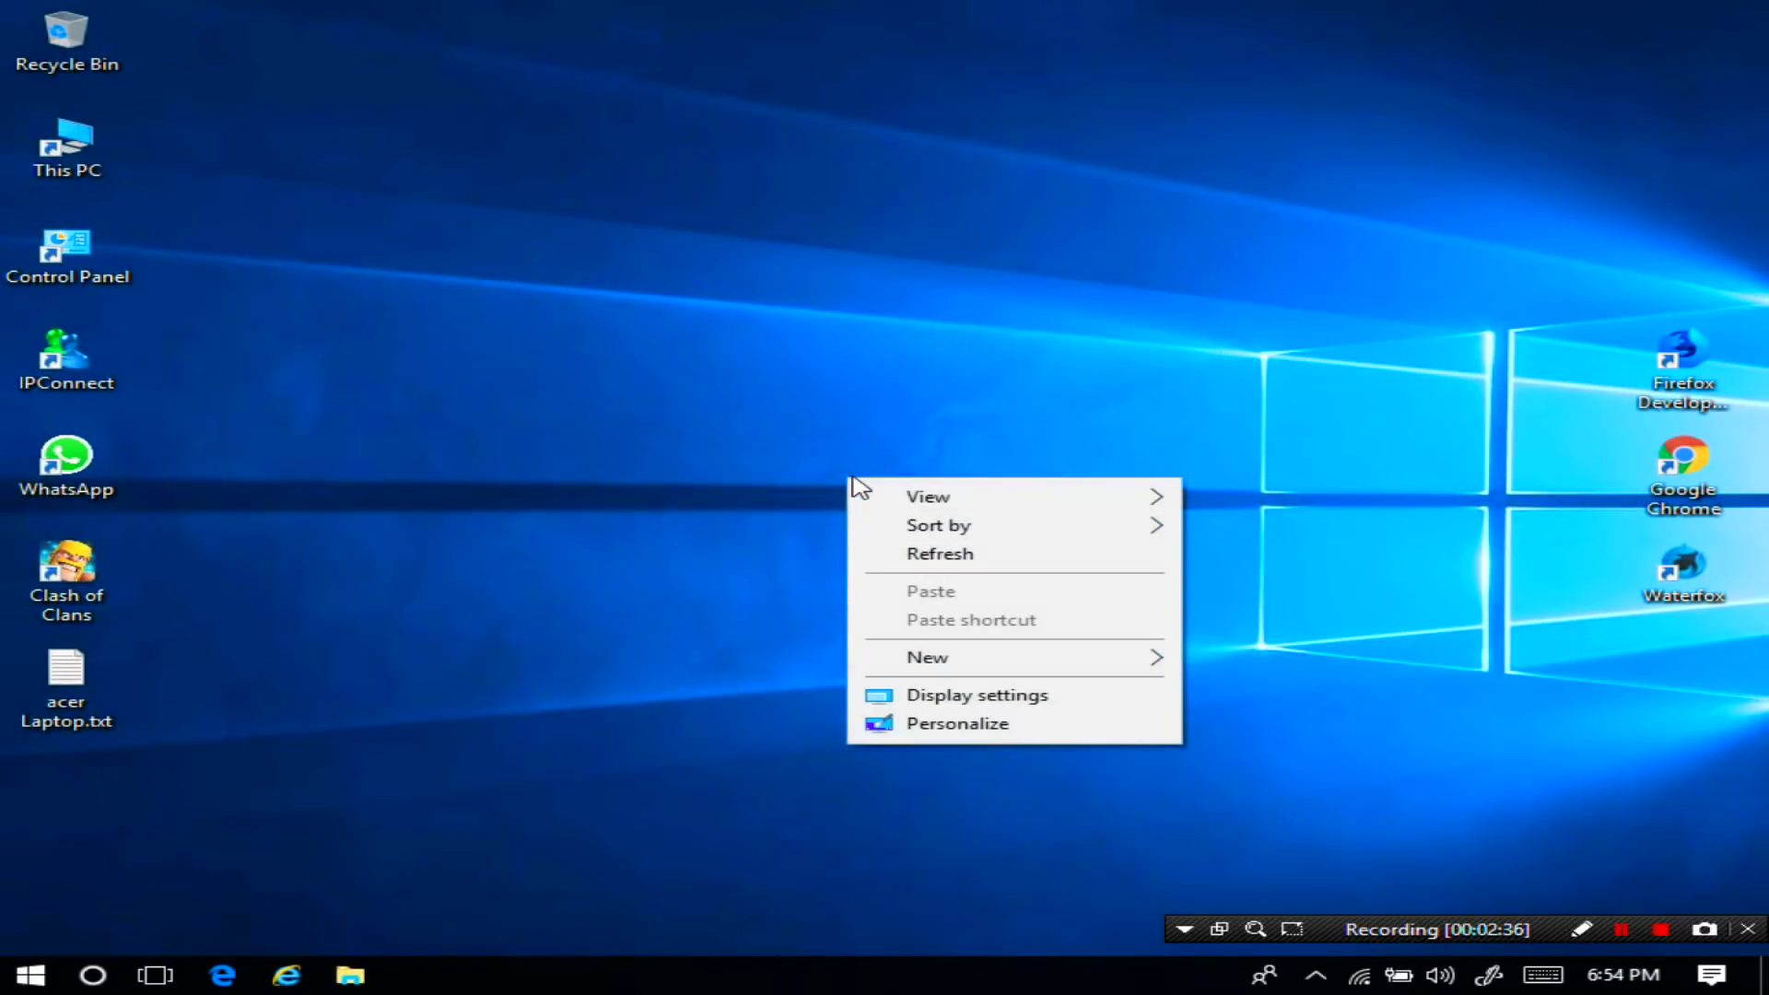
pyautogui.click(982, 694)
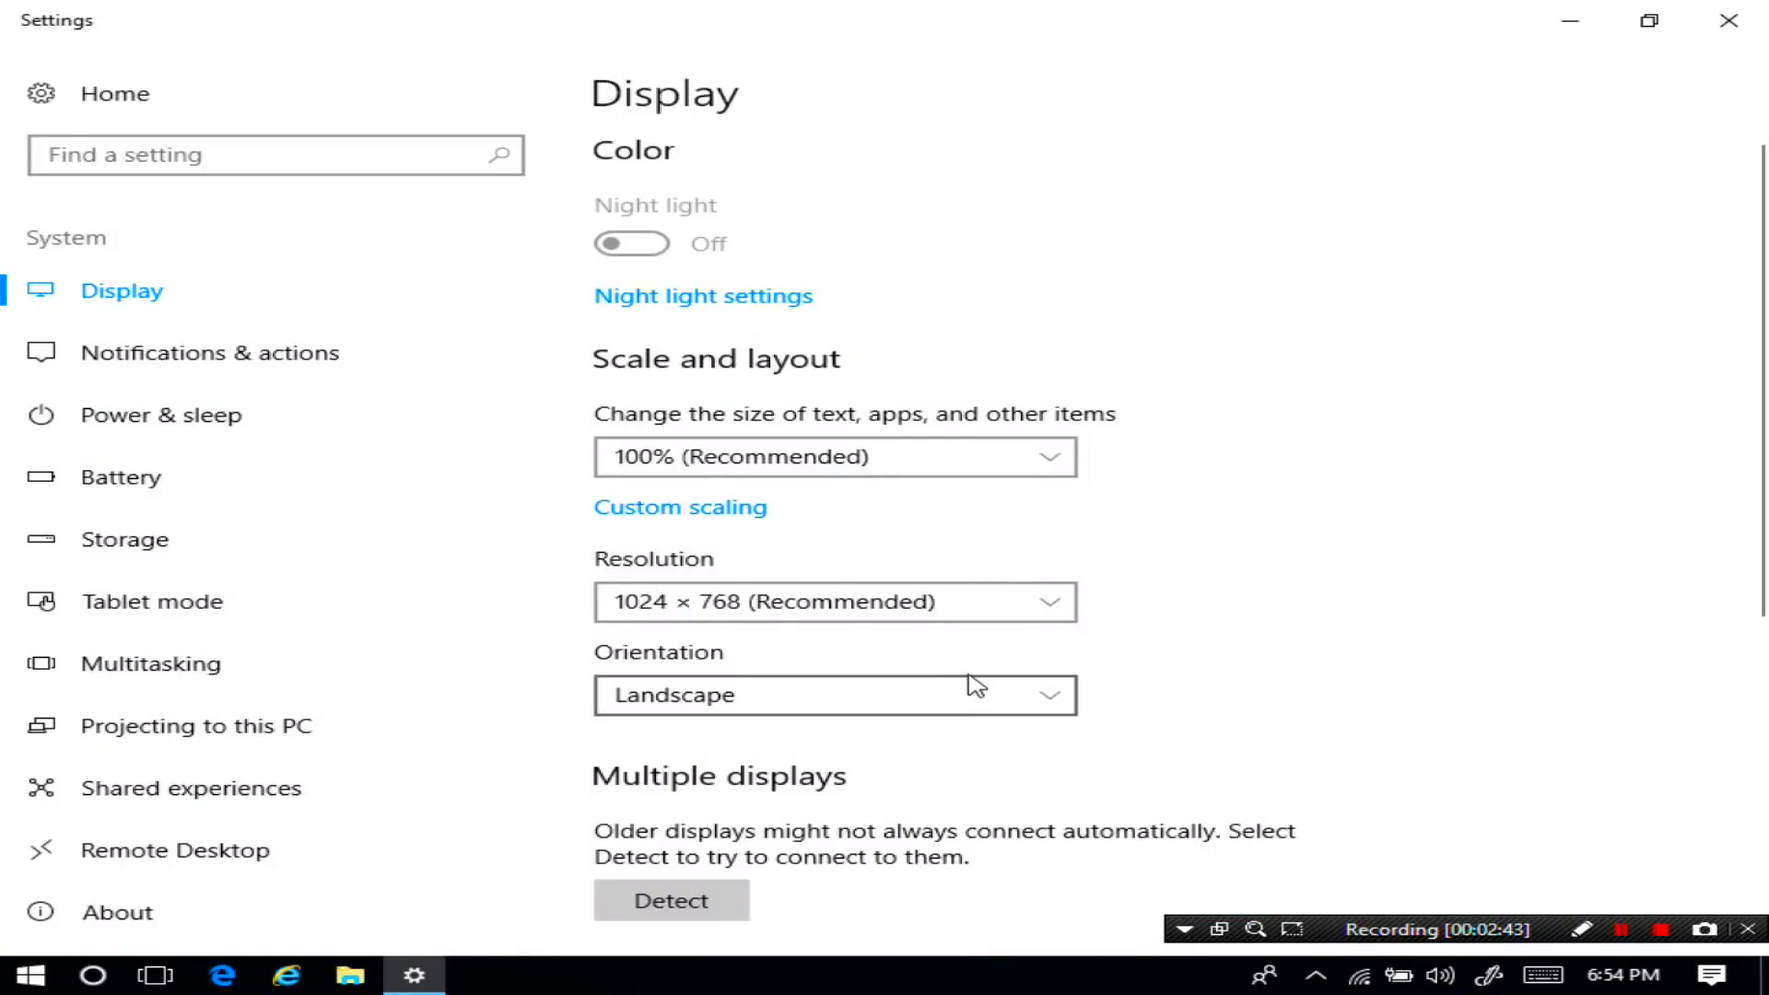
pyautogui.click(880, 599)
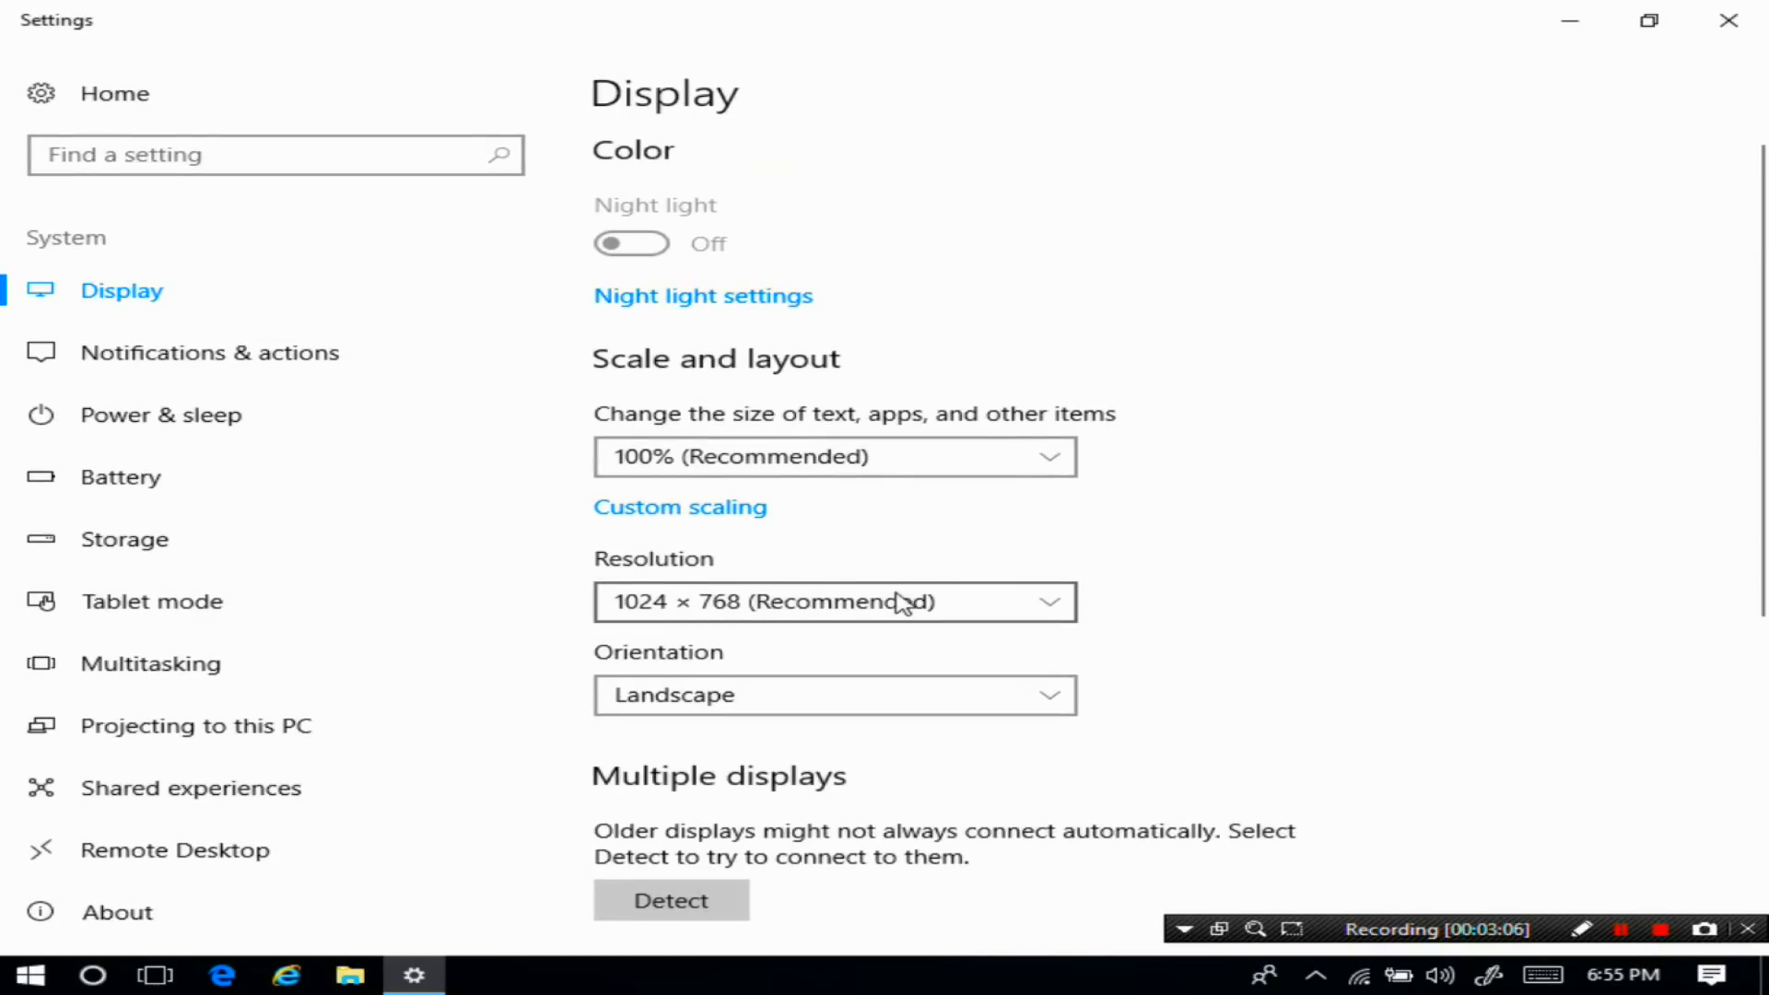
# Open the display adapter properties and examine the device status of the Microsoft Basic Display Driver
pyautogui.scroll(-3, 901, 601)
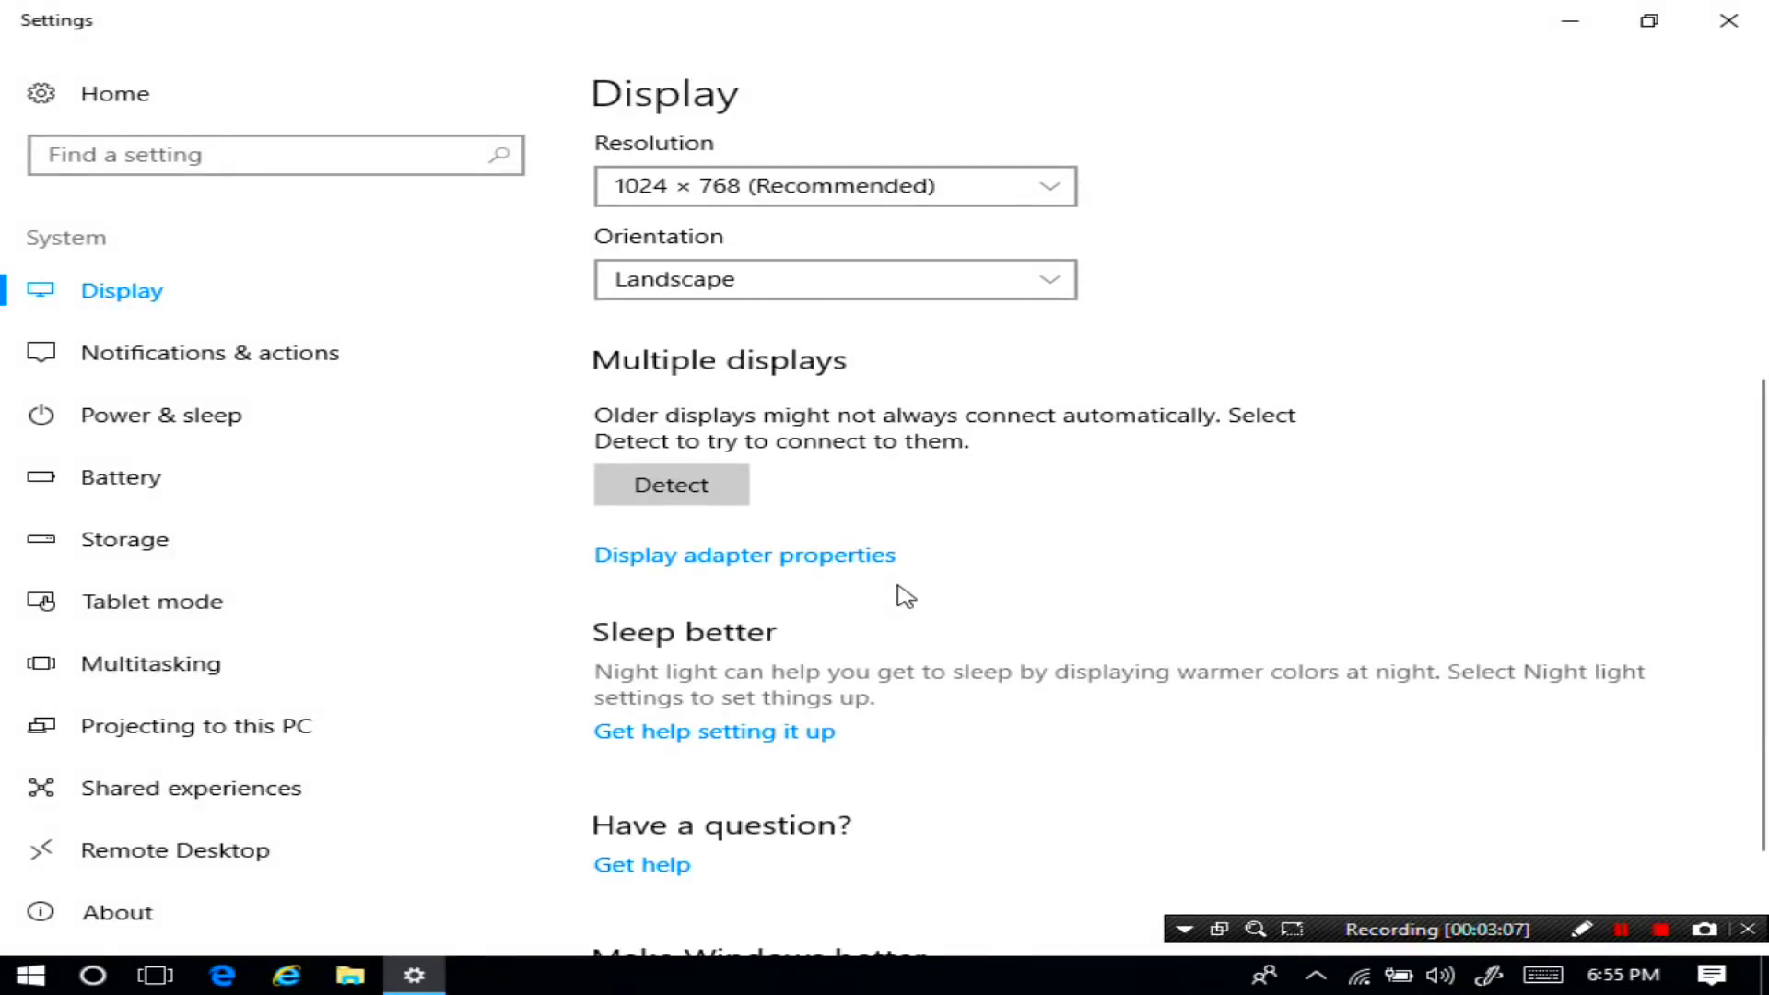
pyautogui.click(857, 558)
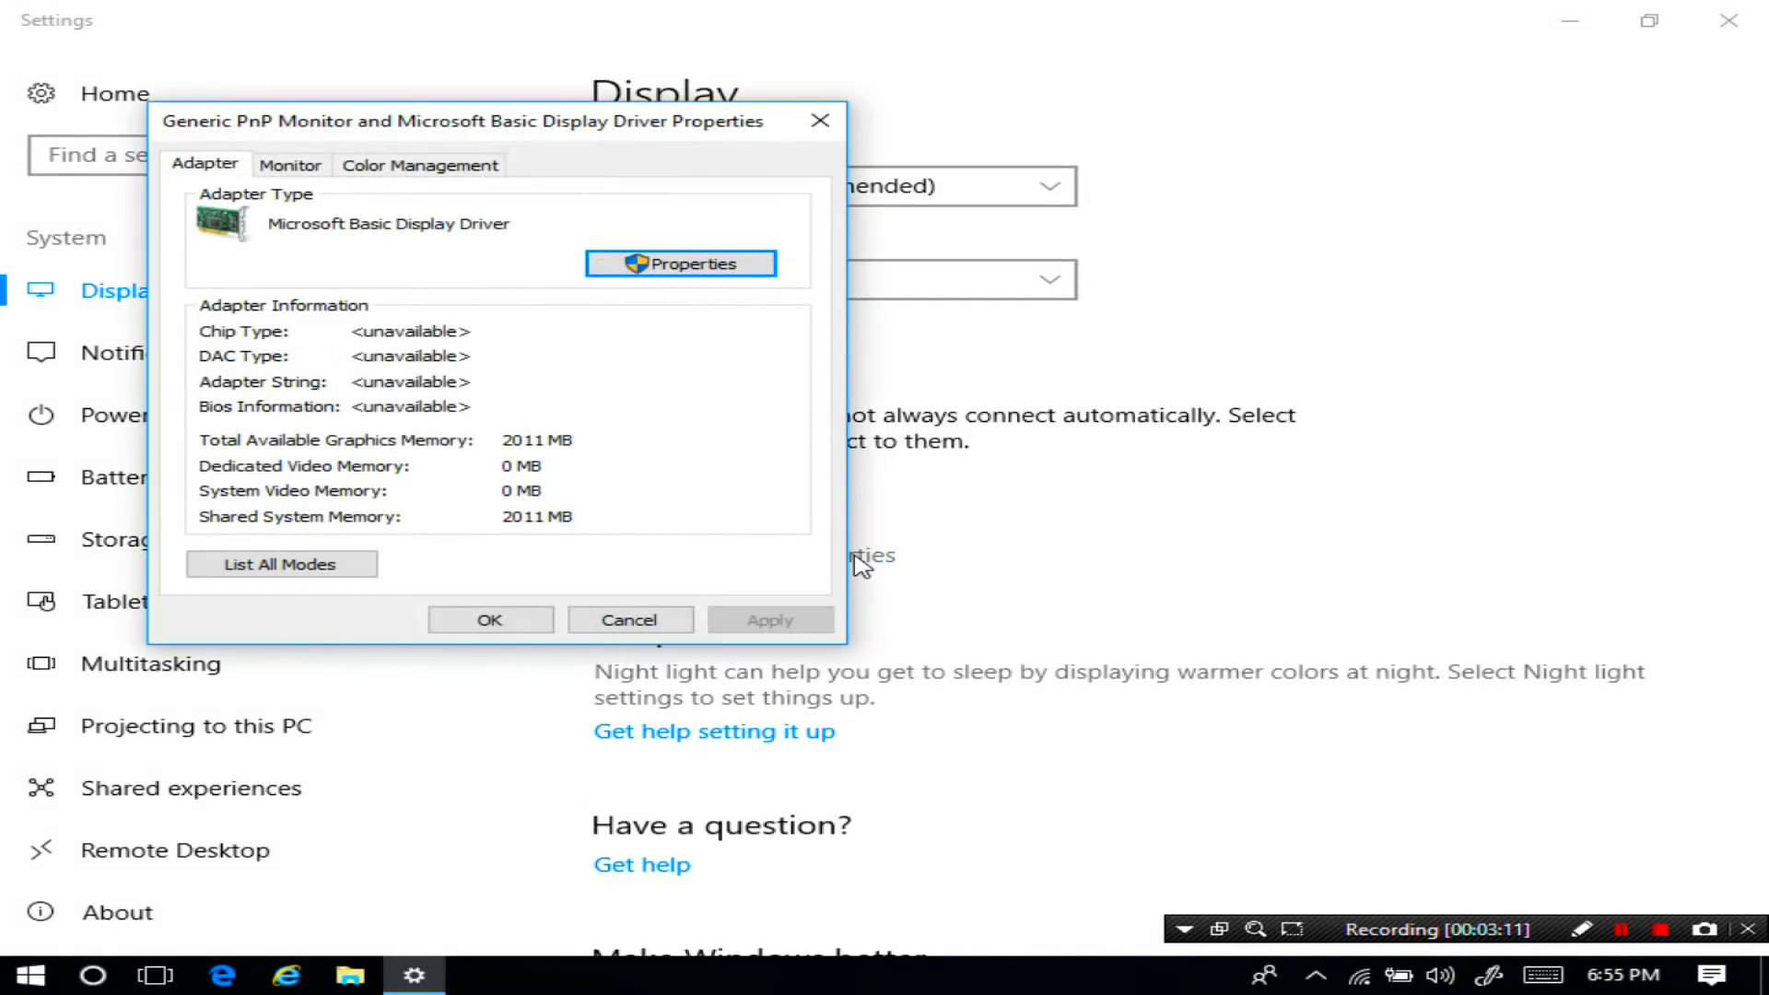
pyautogui.moveTo(410, 120); pyautogui.dragTo(770, 118)
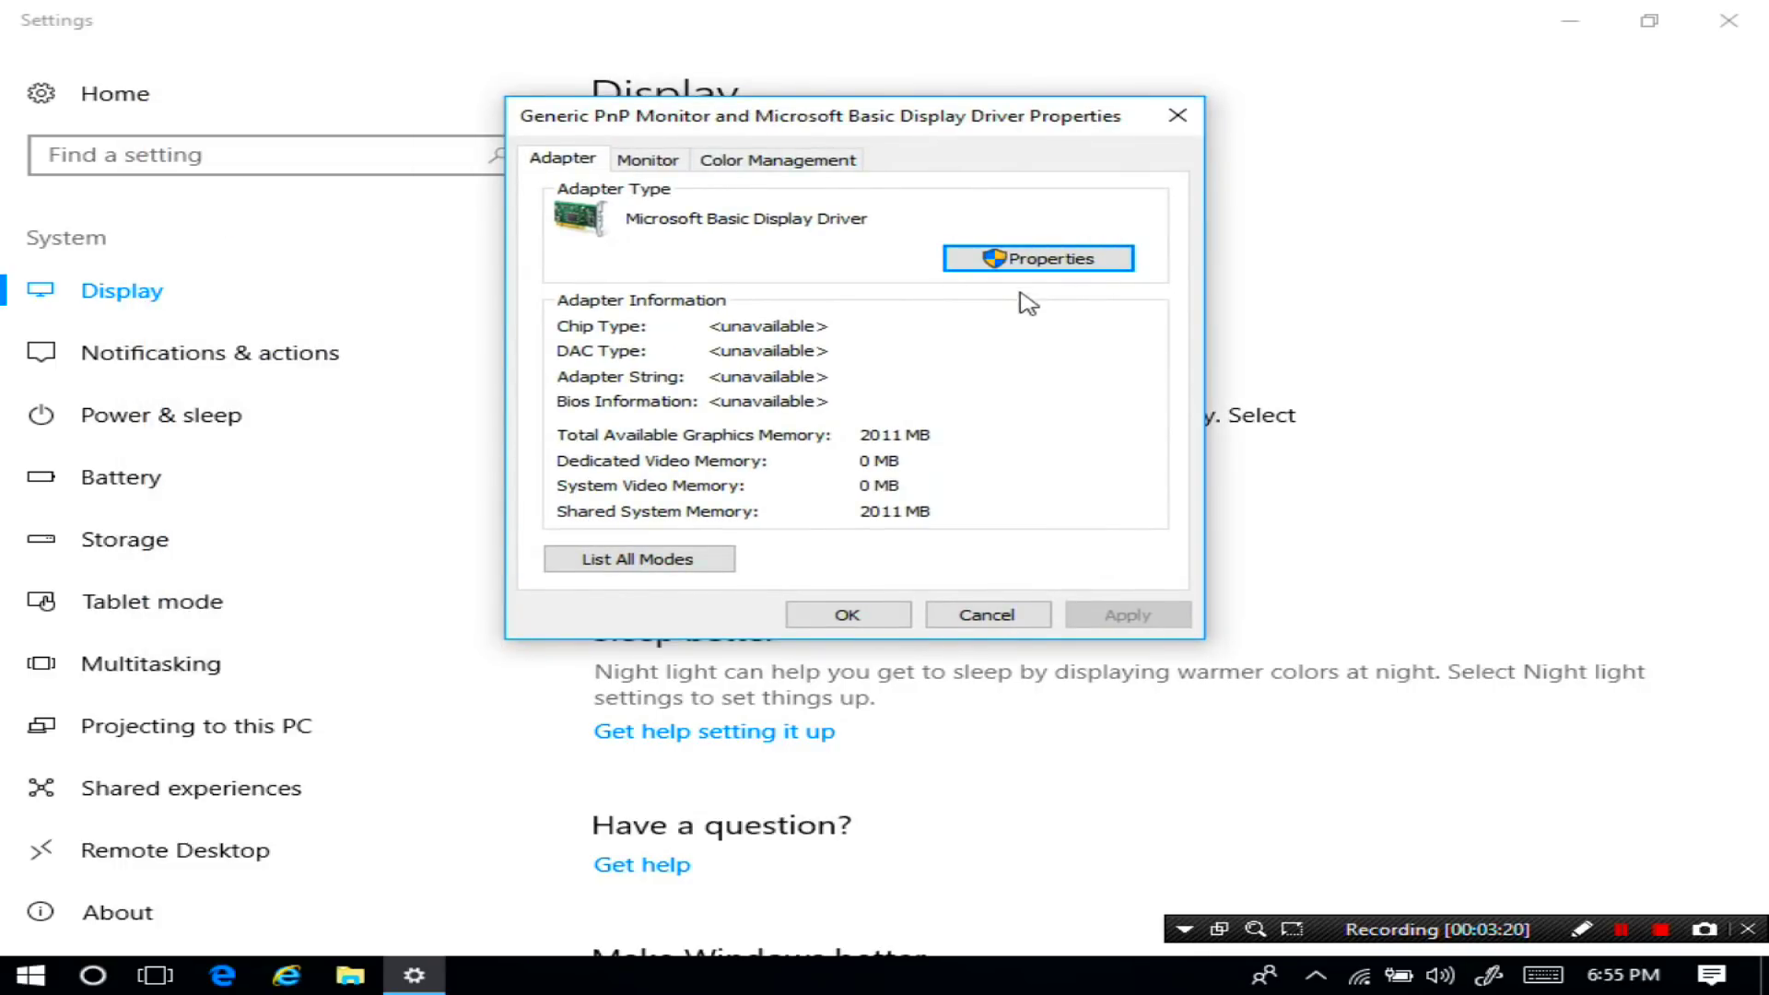
pyautogui.click(1028, 261)
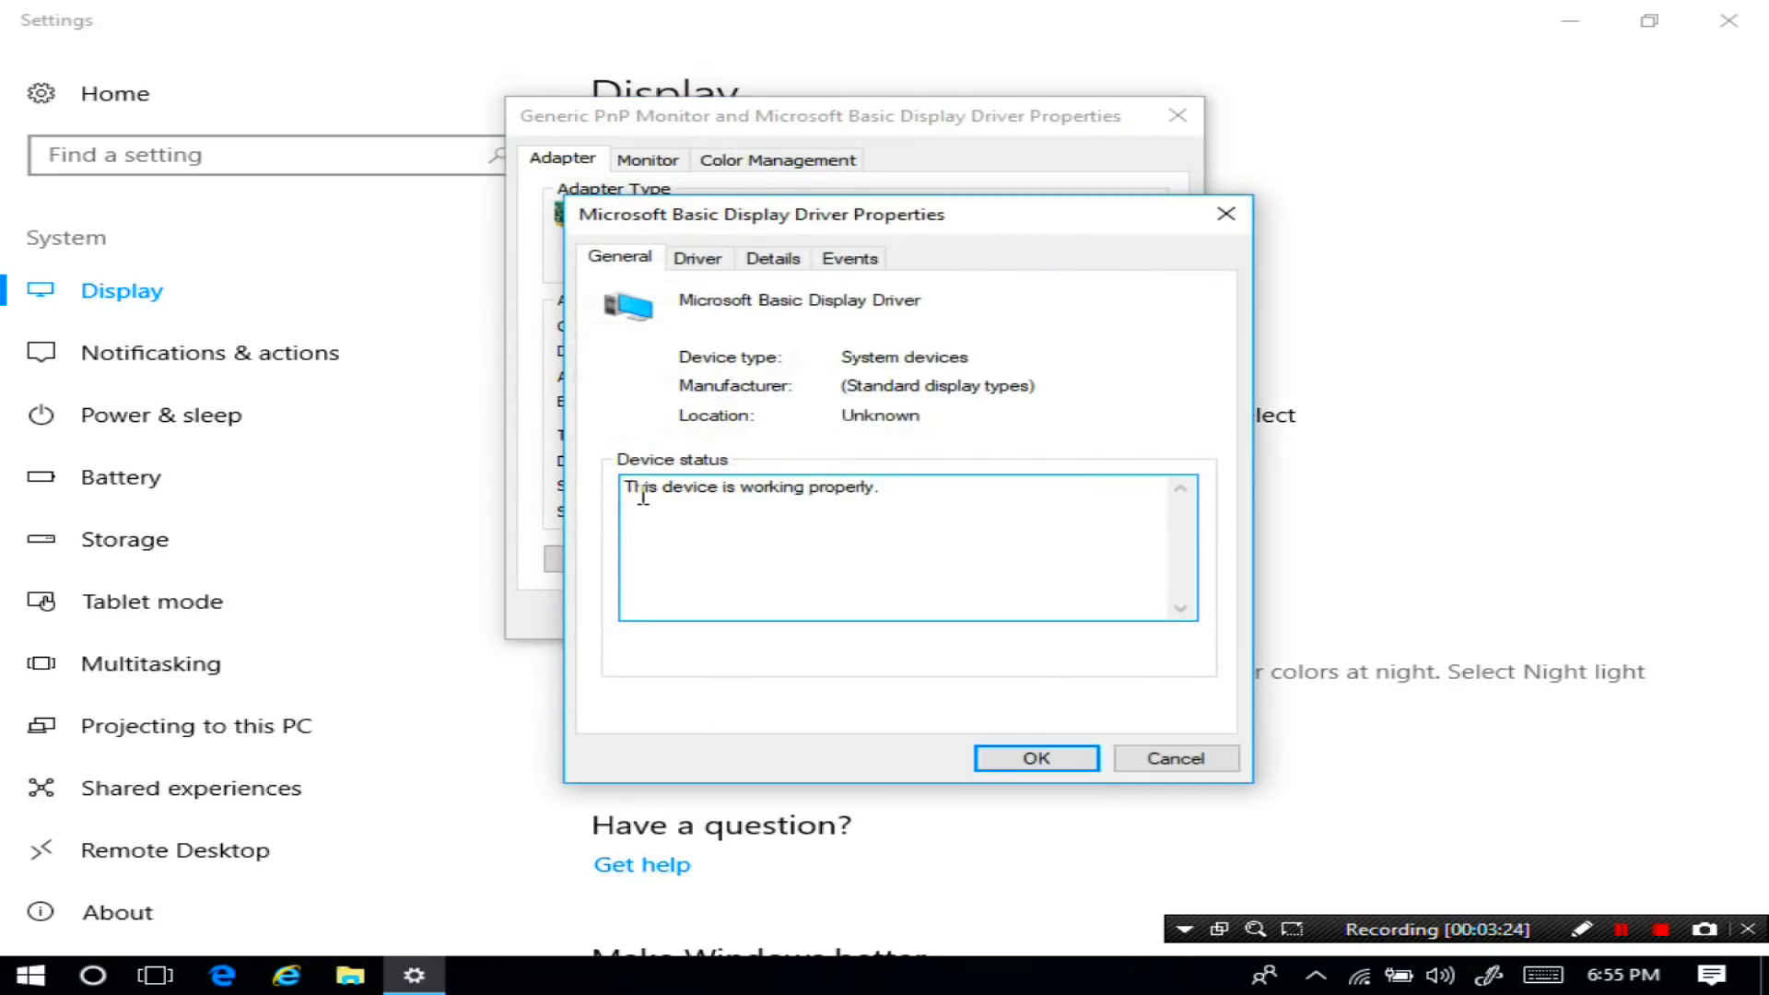
pyautogui.moveTo(893, 486); pyautogui.dragTo(600, 500)
pyautogui.click(1011, 521)
# Search automatically for updated driver software for the Microsoft Basic Display Driver, then close the adapter properties and Settings
pyautogui.click(705, 264)
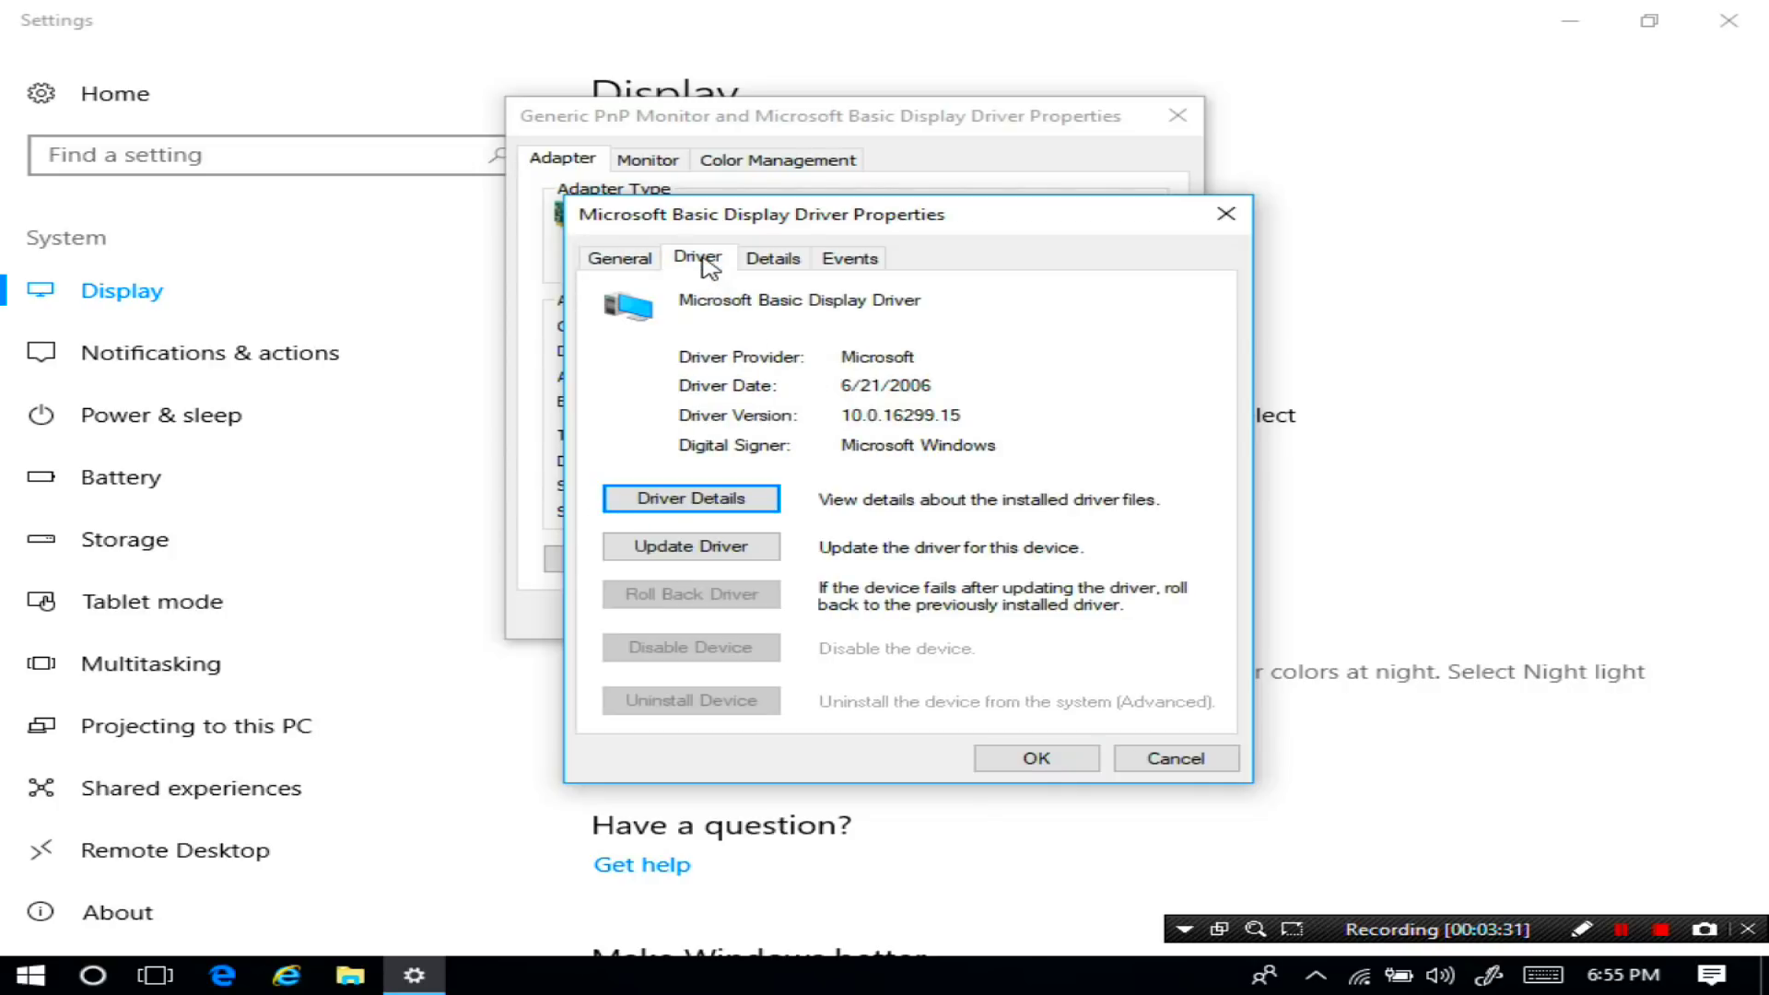
pyautogui.click(694, 550)
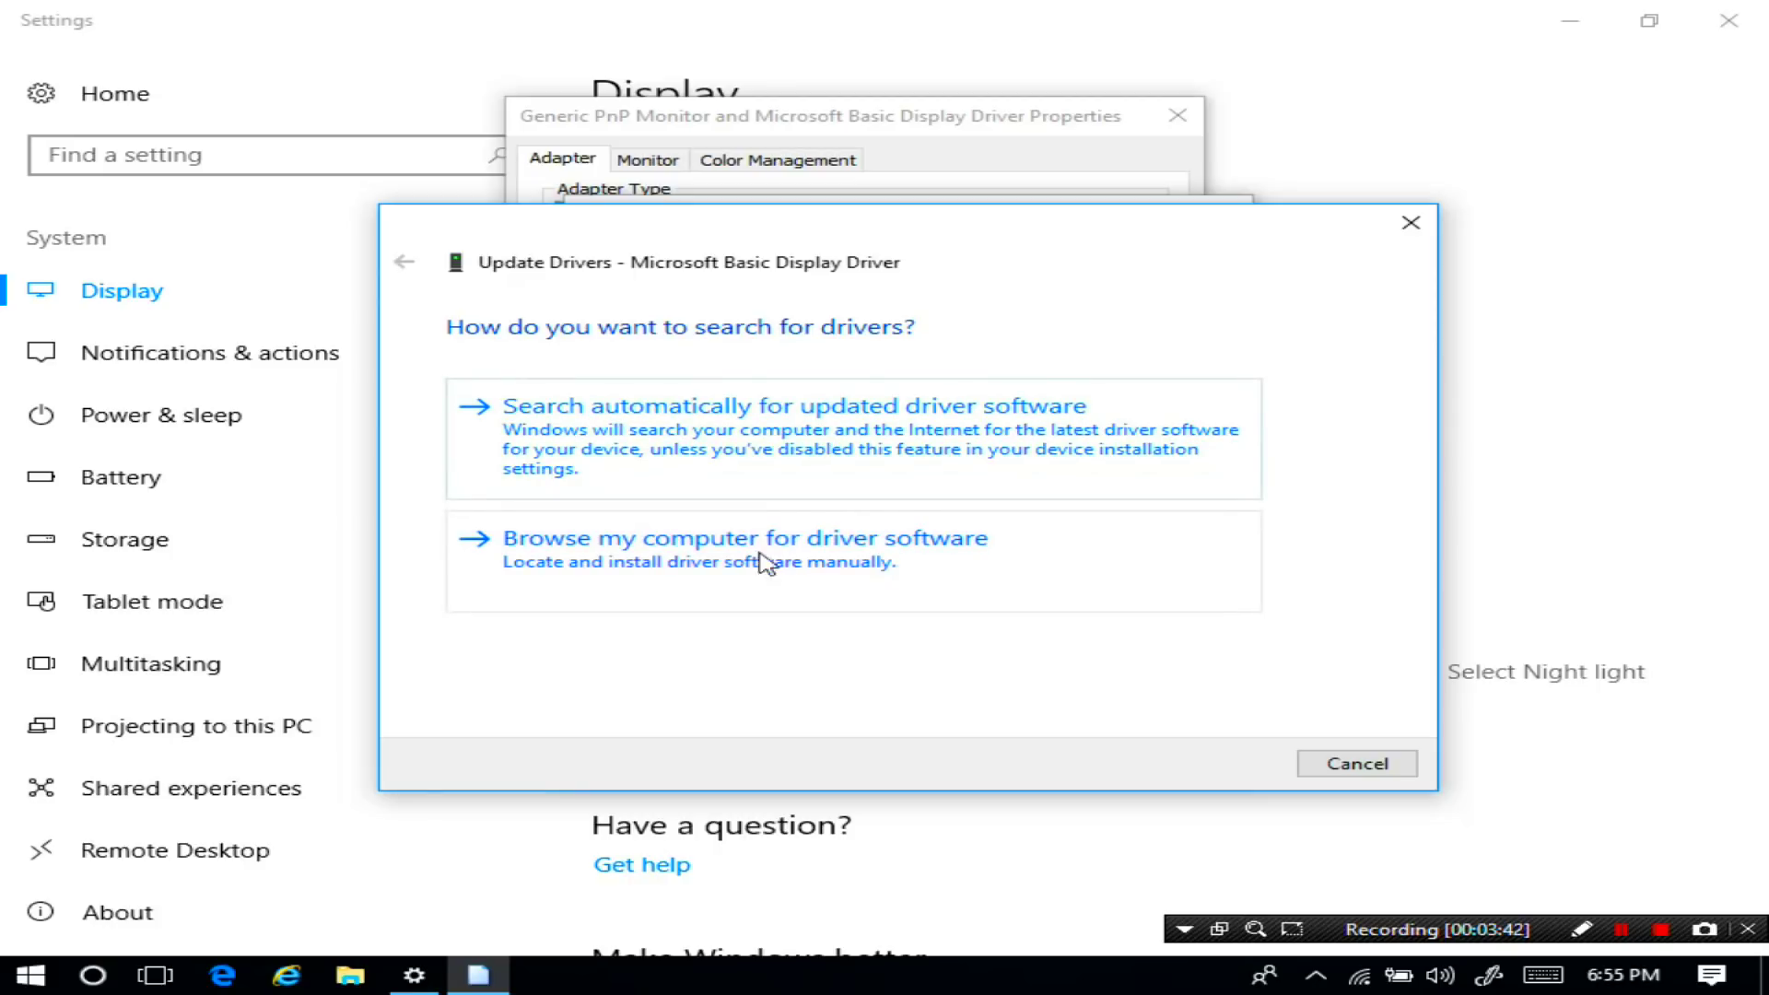
pyautogui.click(721, 428)
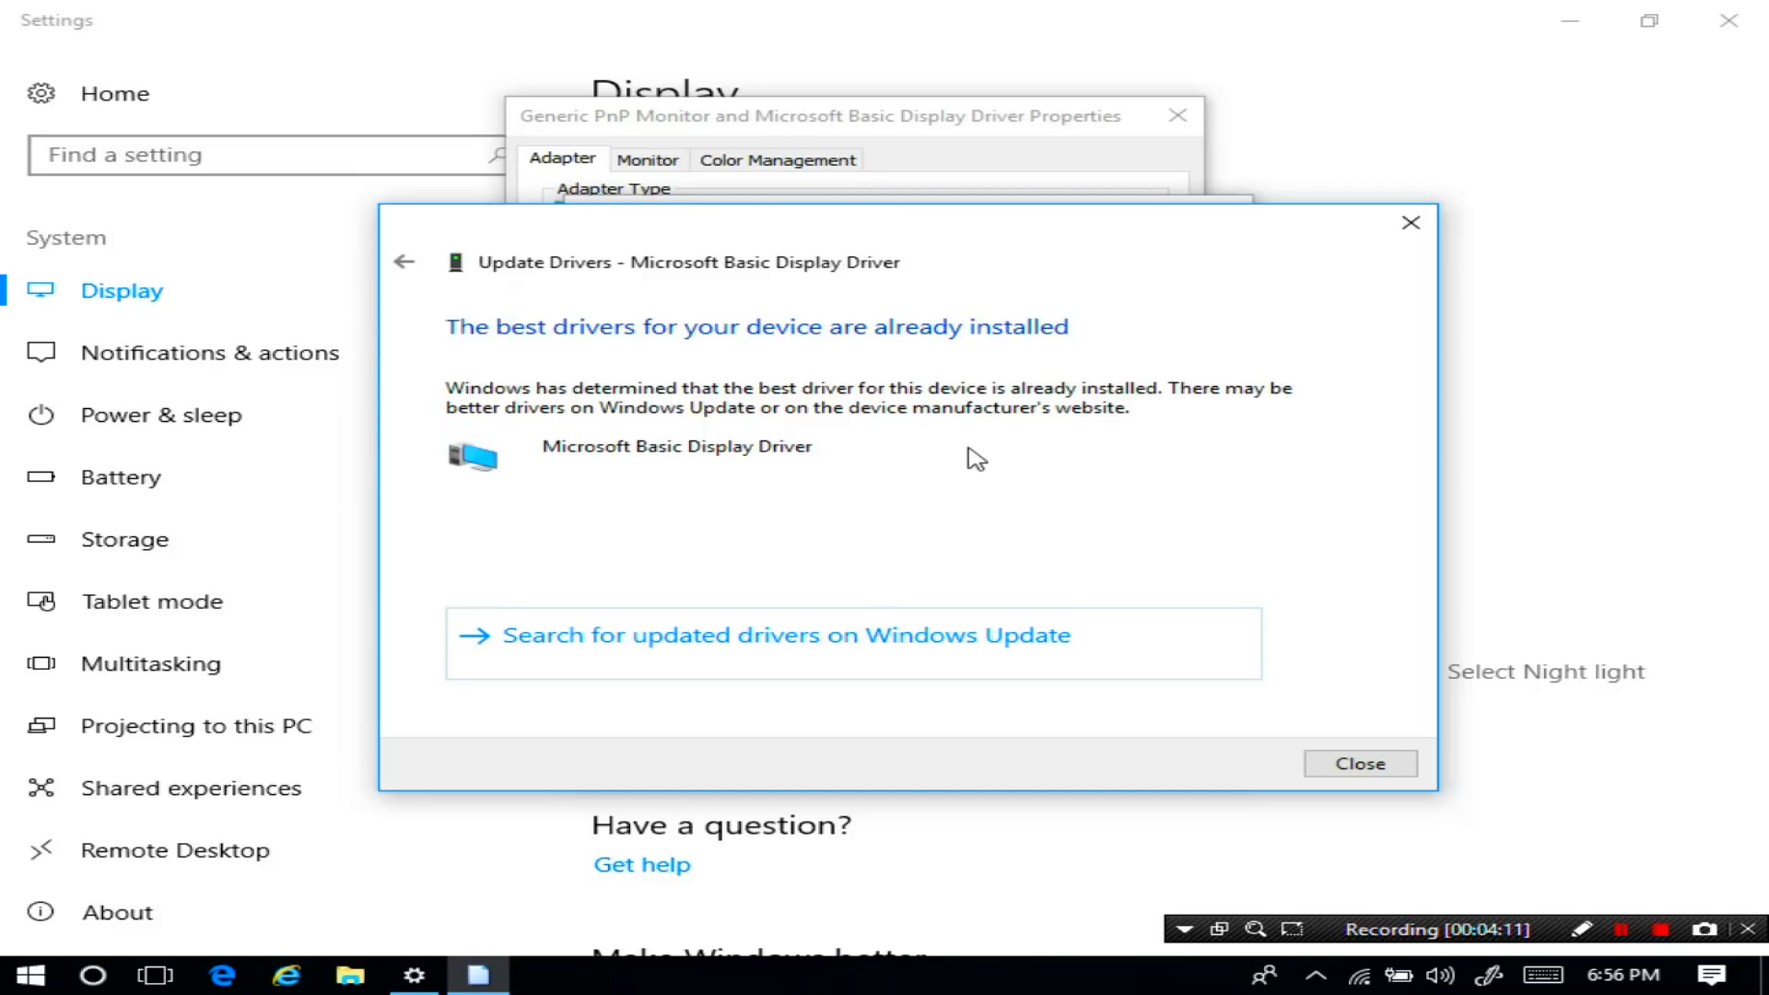
pyautogui.click(1347, 762)
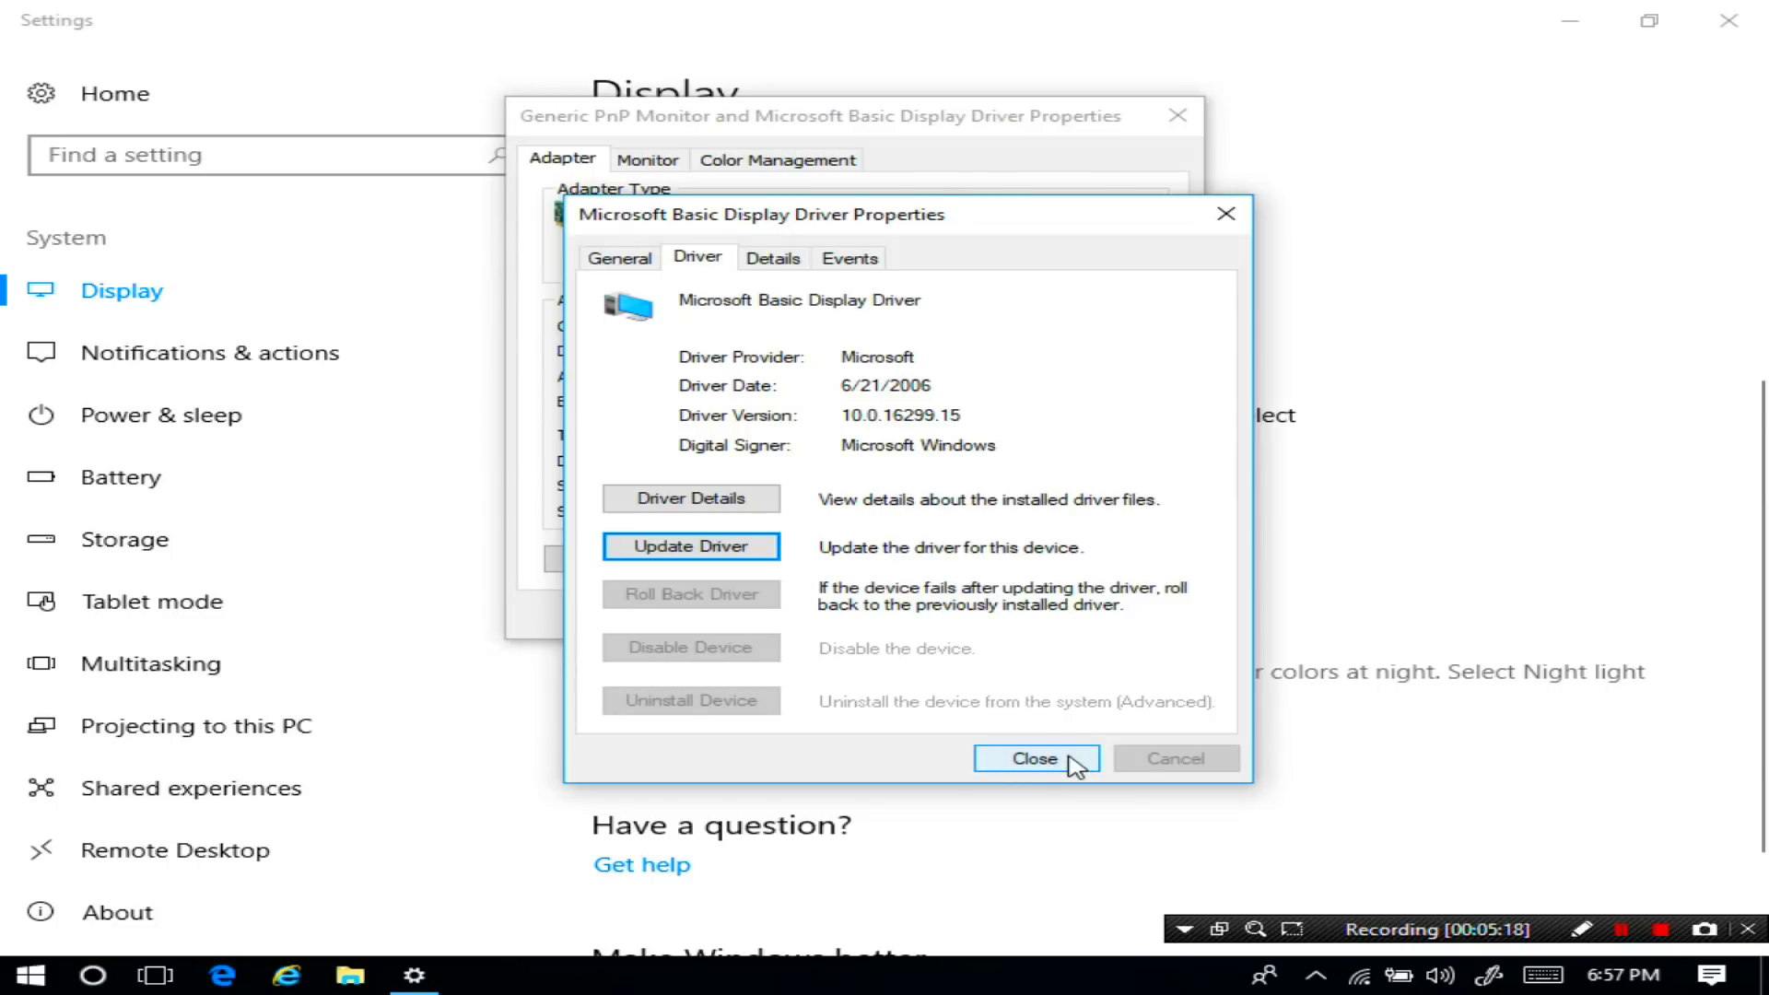
pyautogui.click(1074, 760)
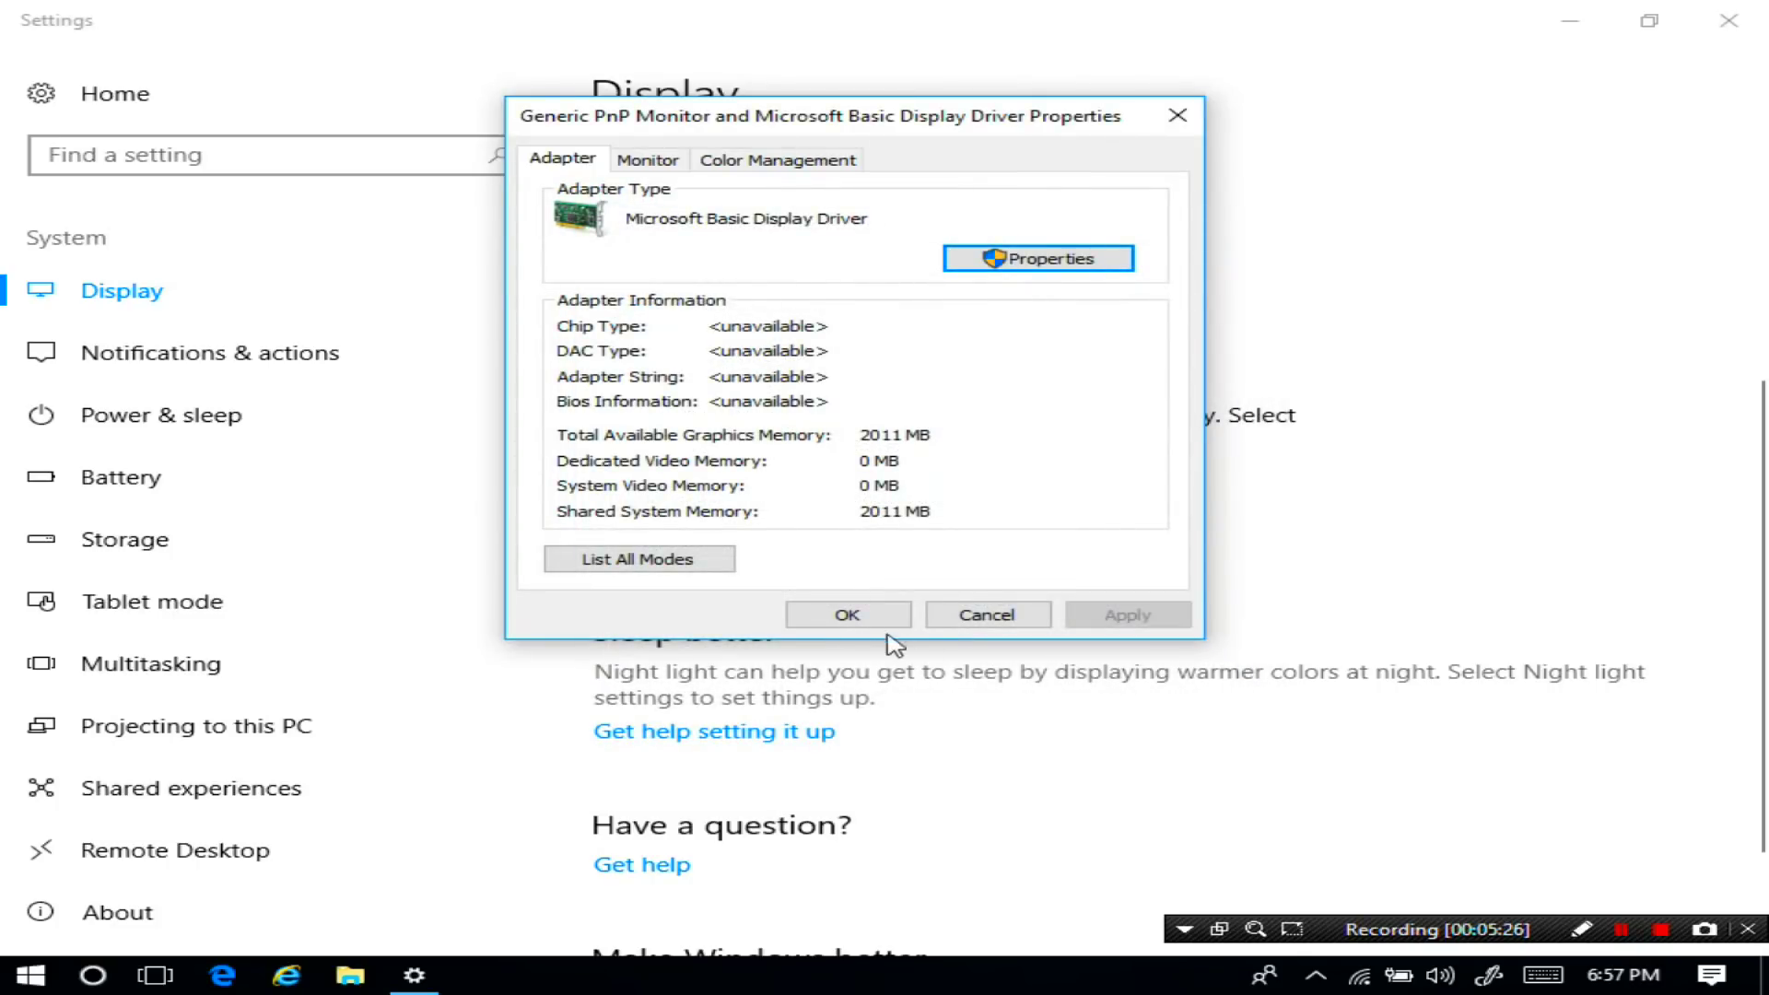
pyautogui.click(846, 615)
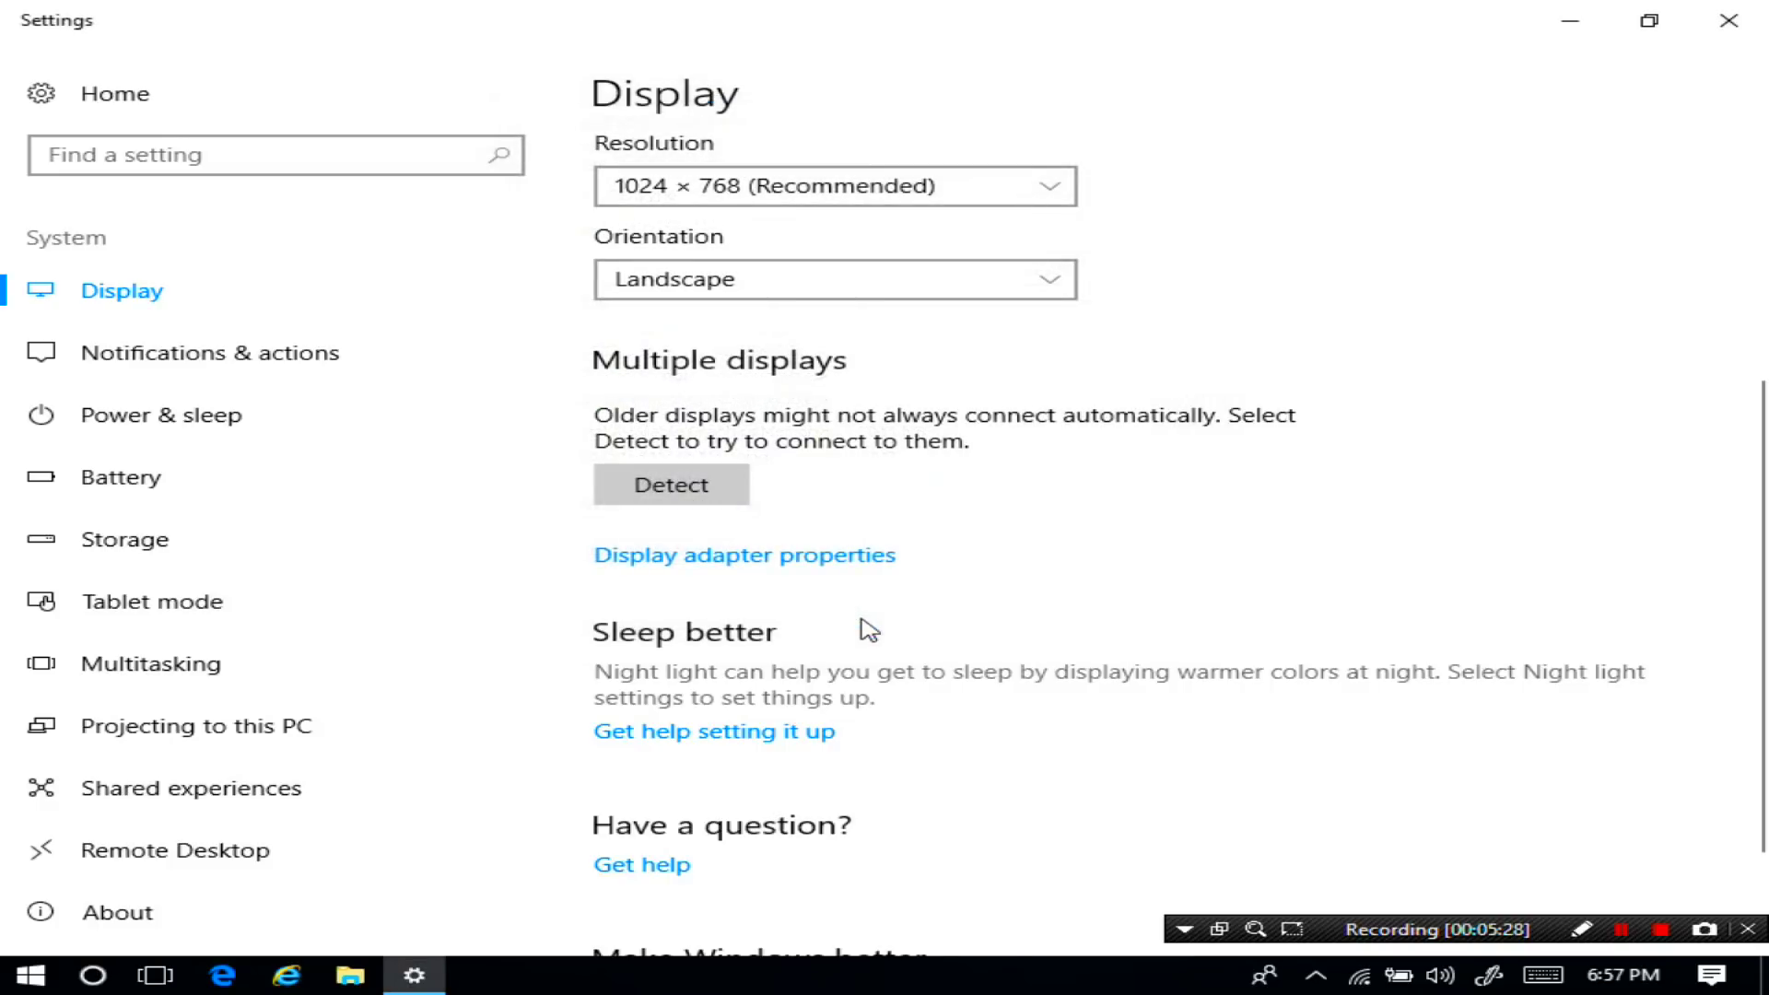
pyautogui.click(1727, 22)
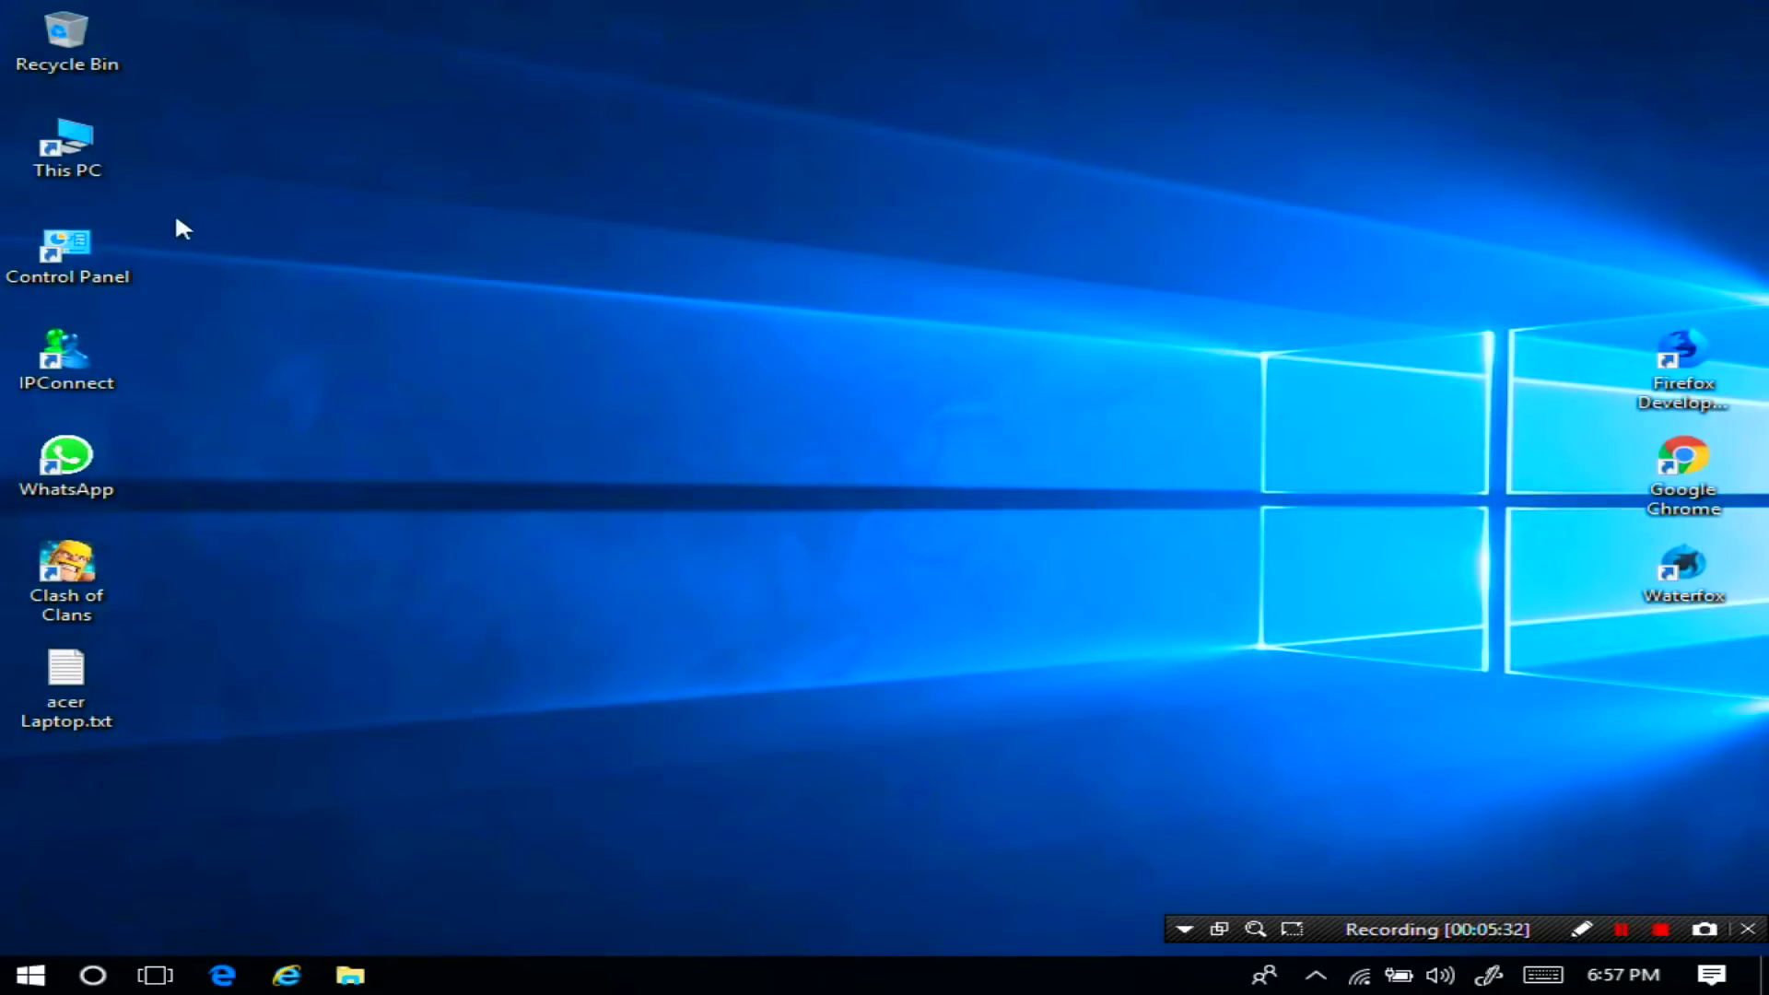
# Open Device Manager from Control Panel and update the Microsoft Basic Display Adapter by searching automatically for updated driver software
pyautogui.doubleClick(83, 251)
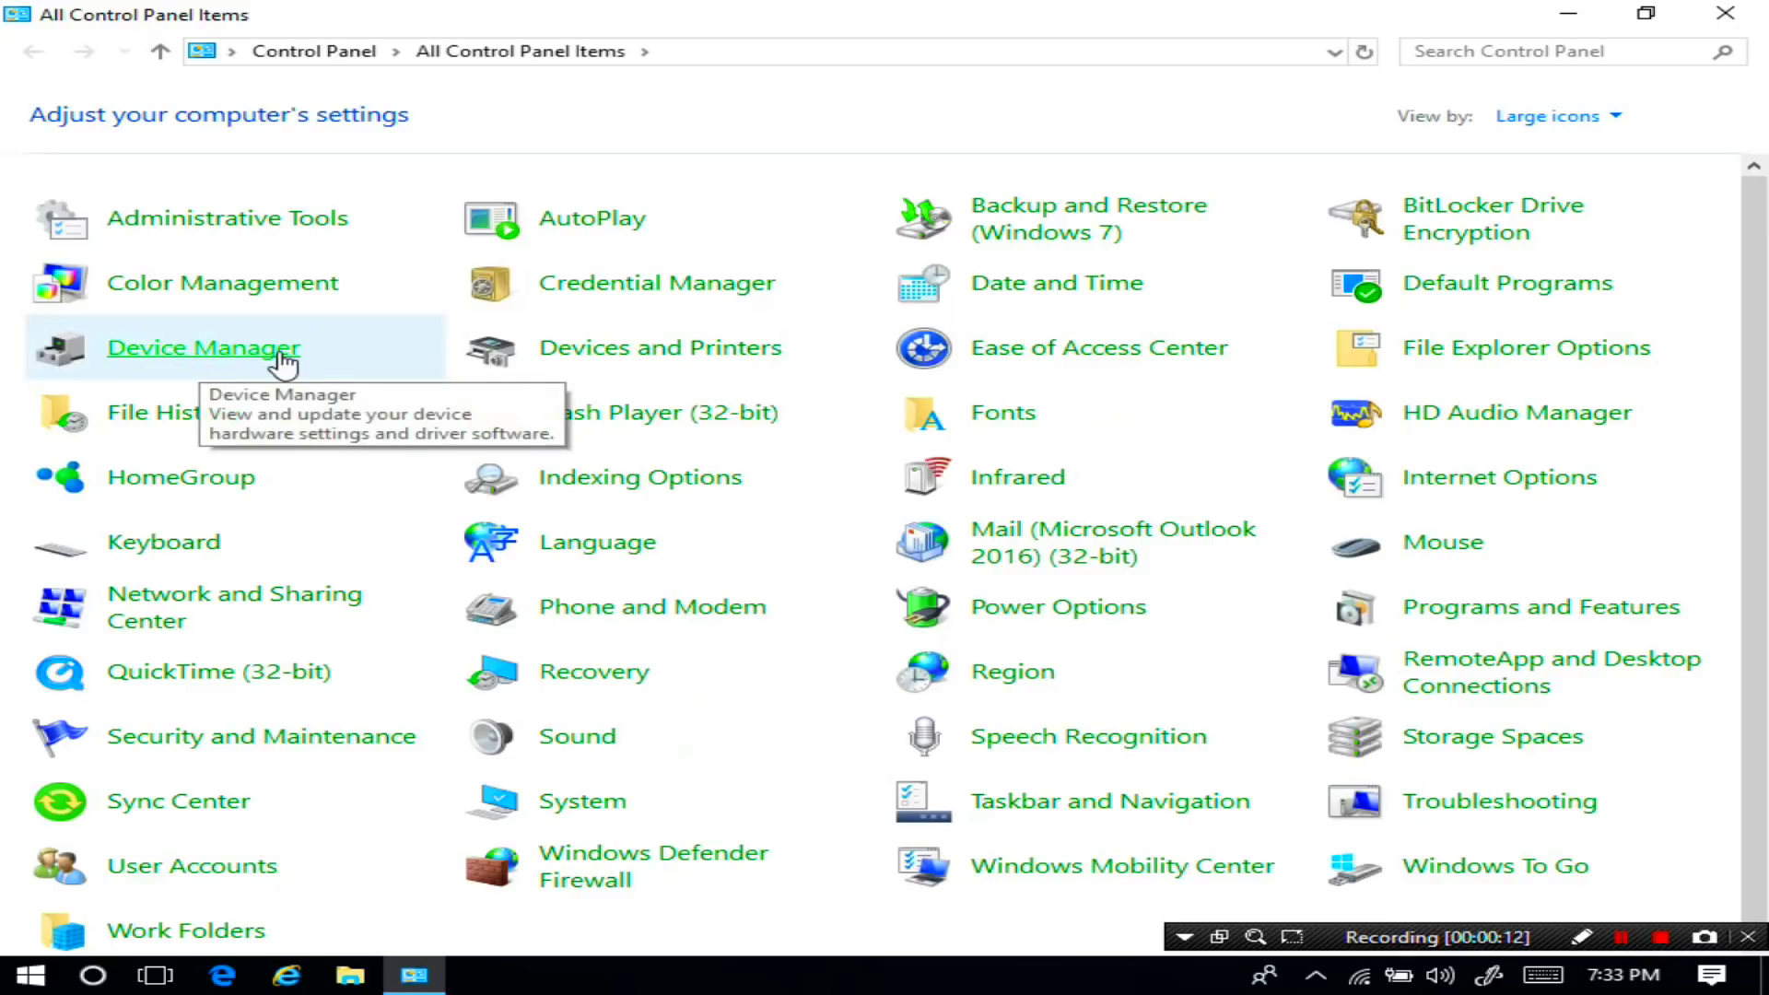
pyautogui.click(284, 361)
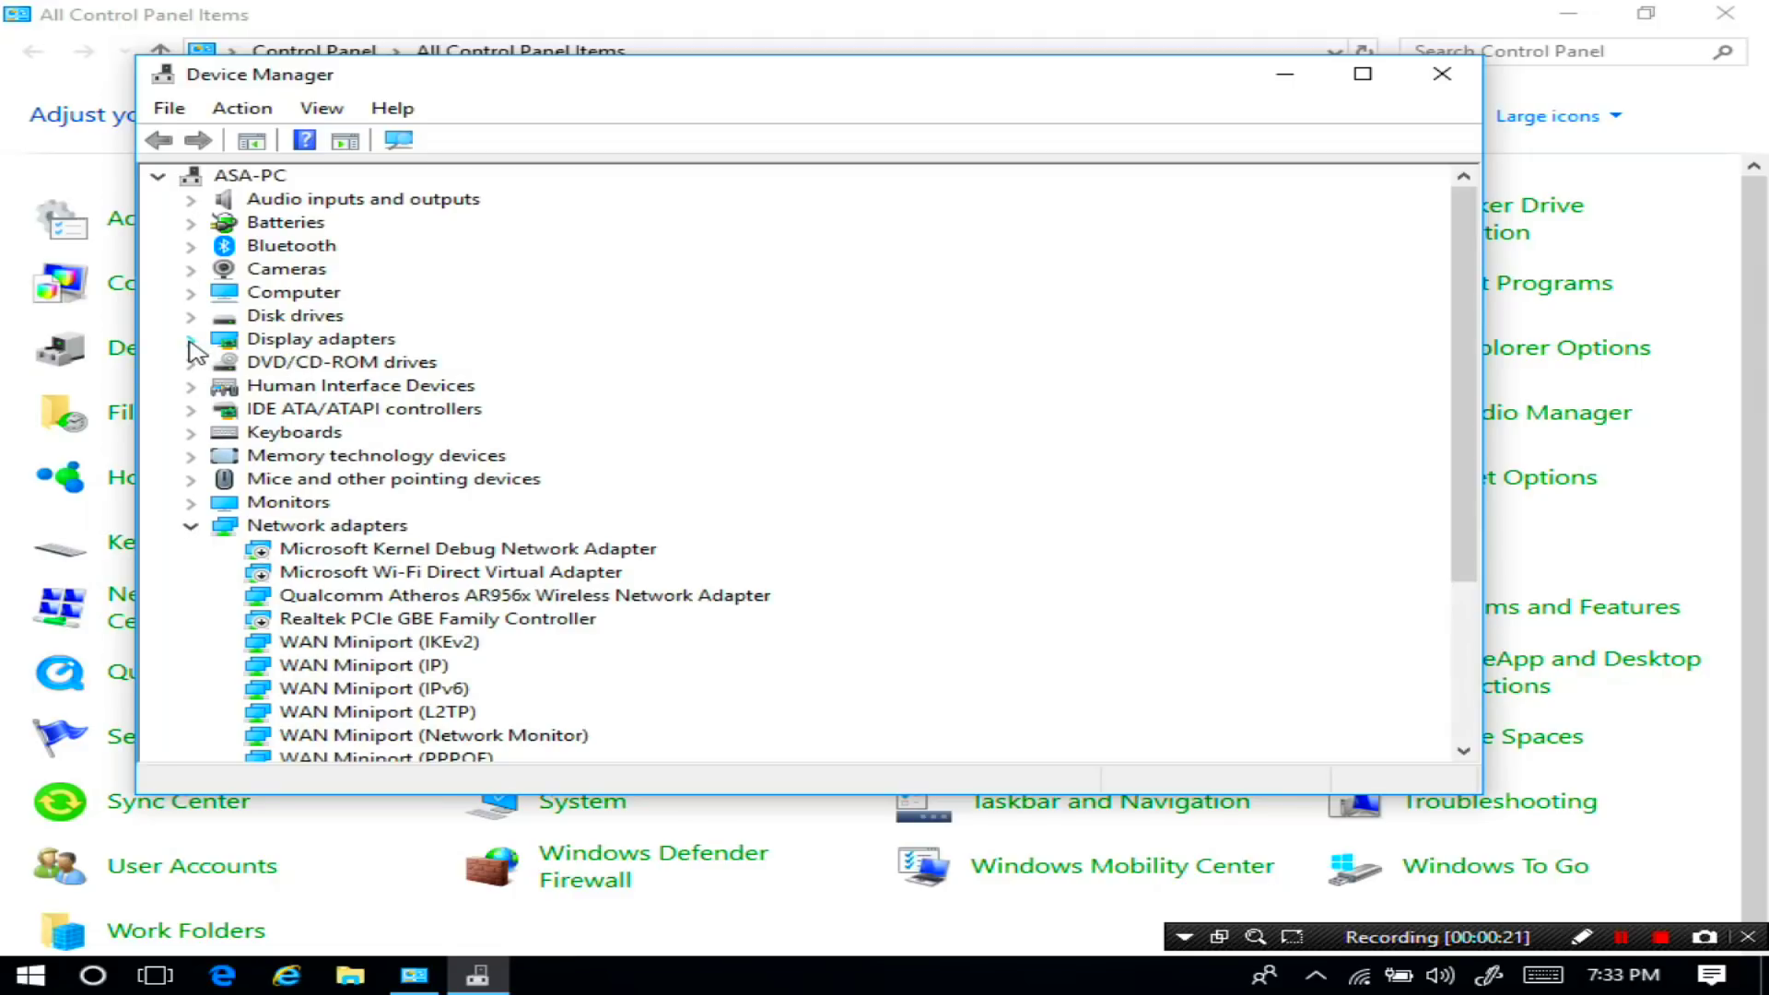
pyautogui.click(191, 339)
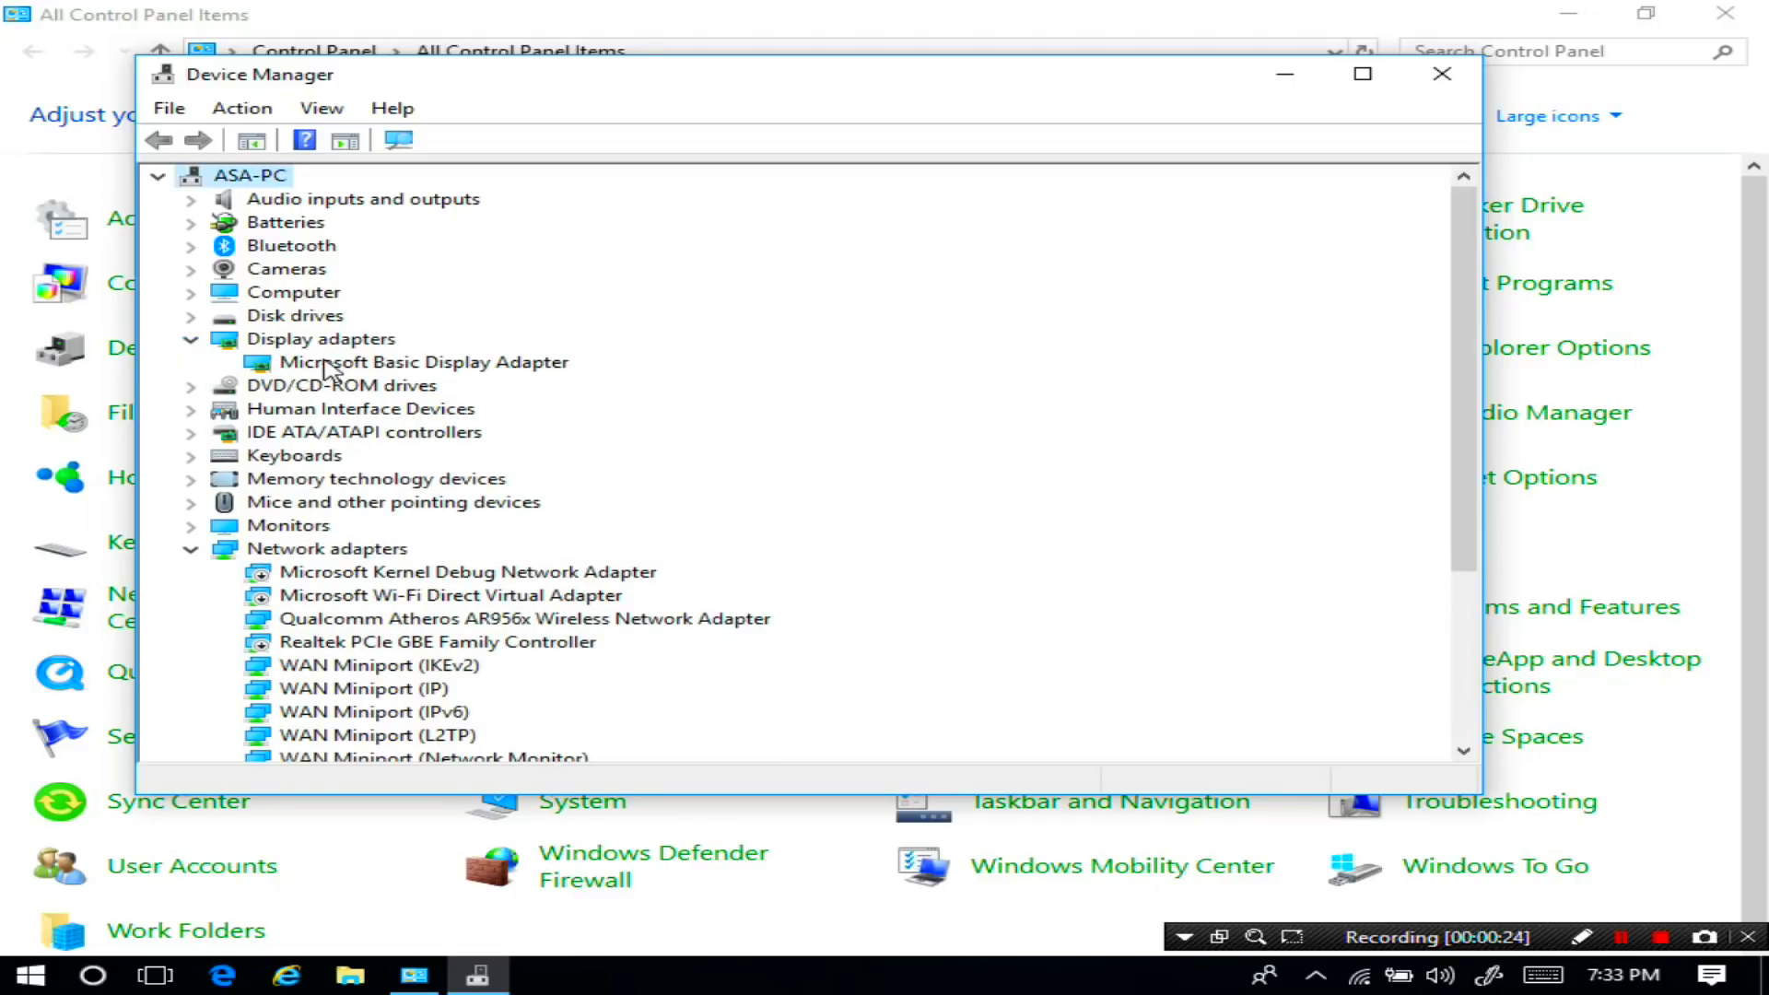
pyautogui.click(427, 365)
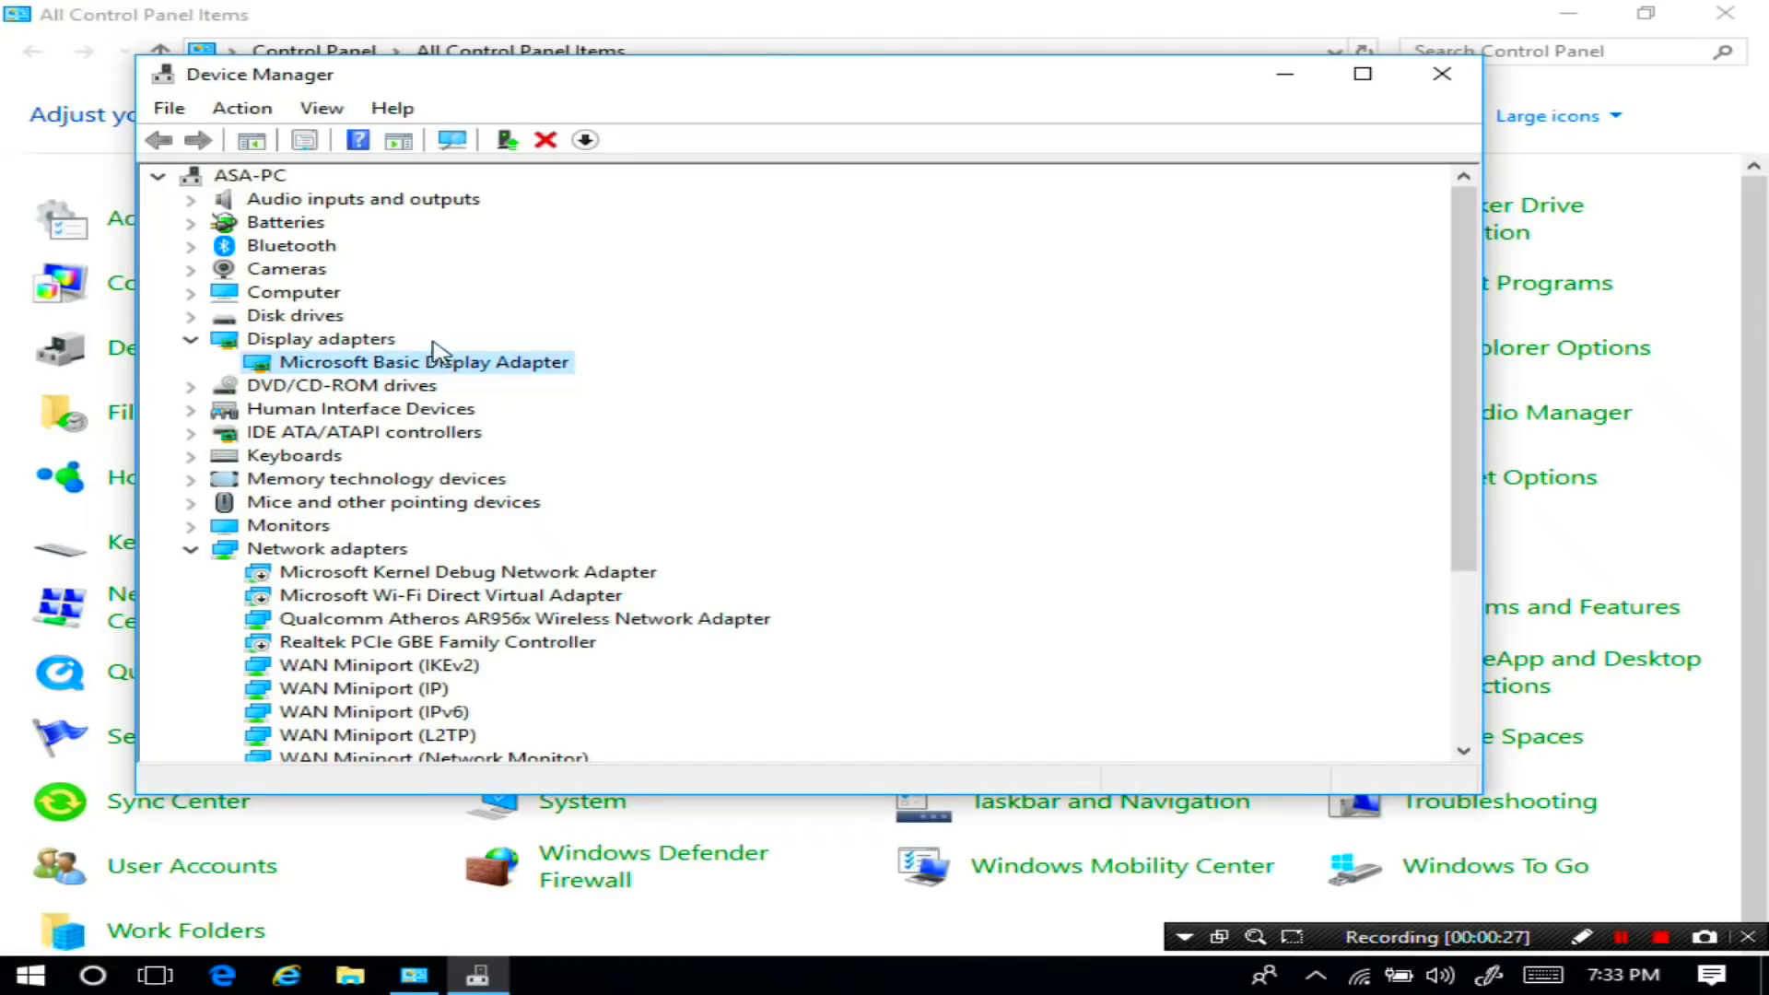
pyautogui.click(508, 141)
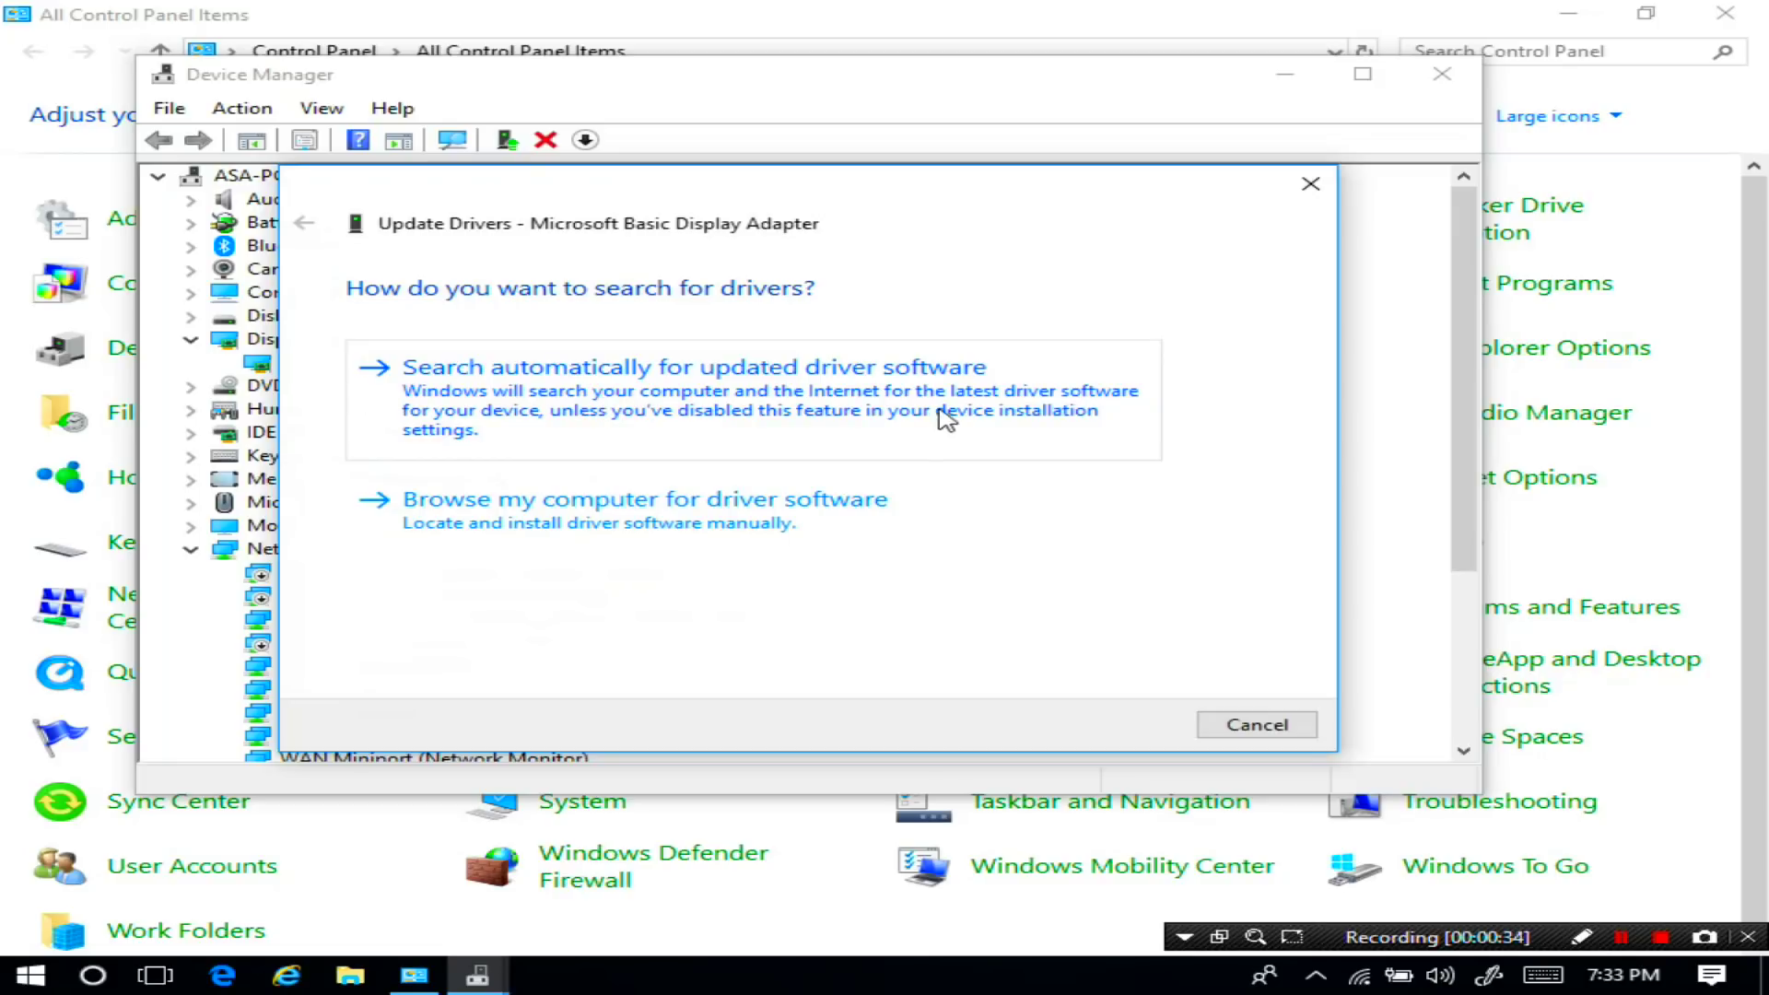
pyautogui.click(682, 411)
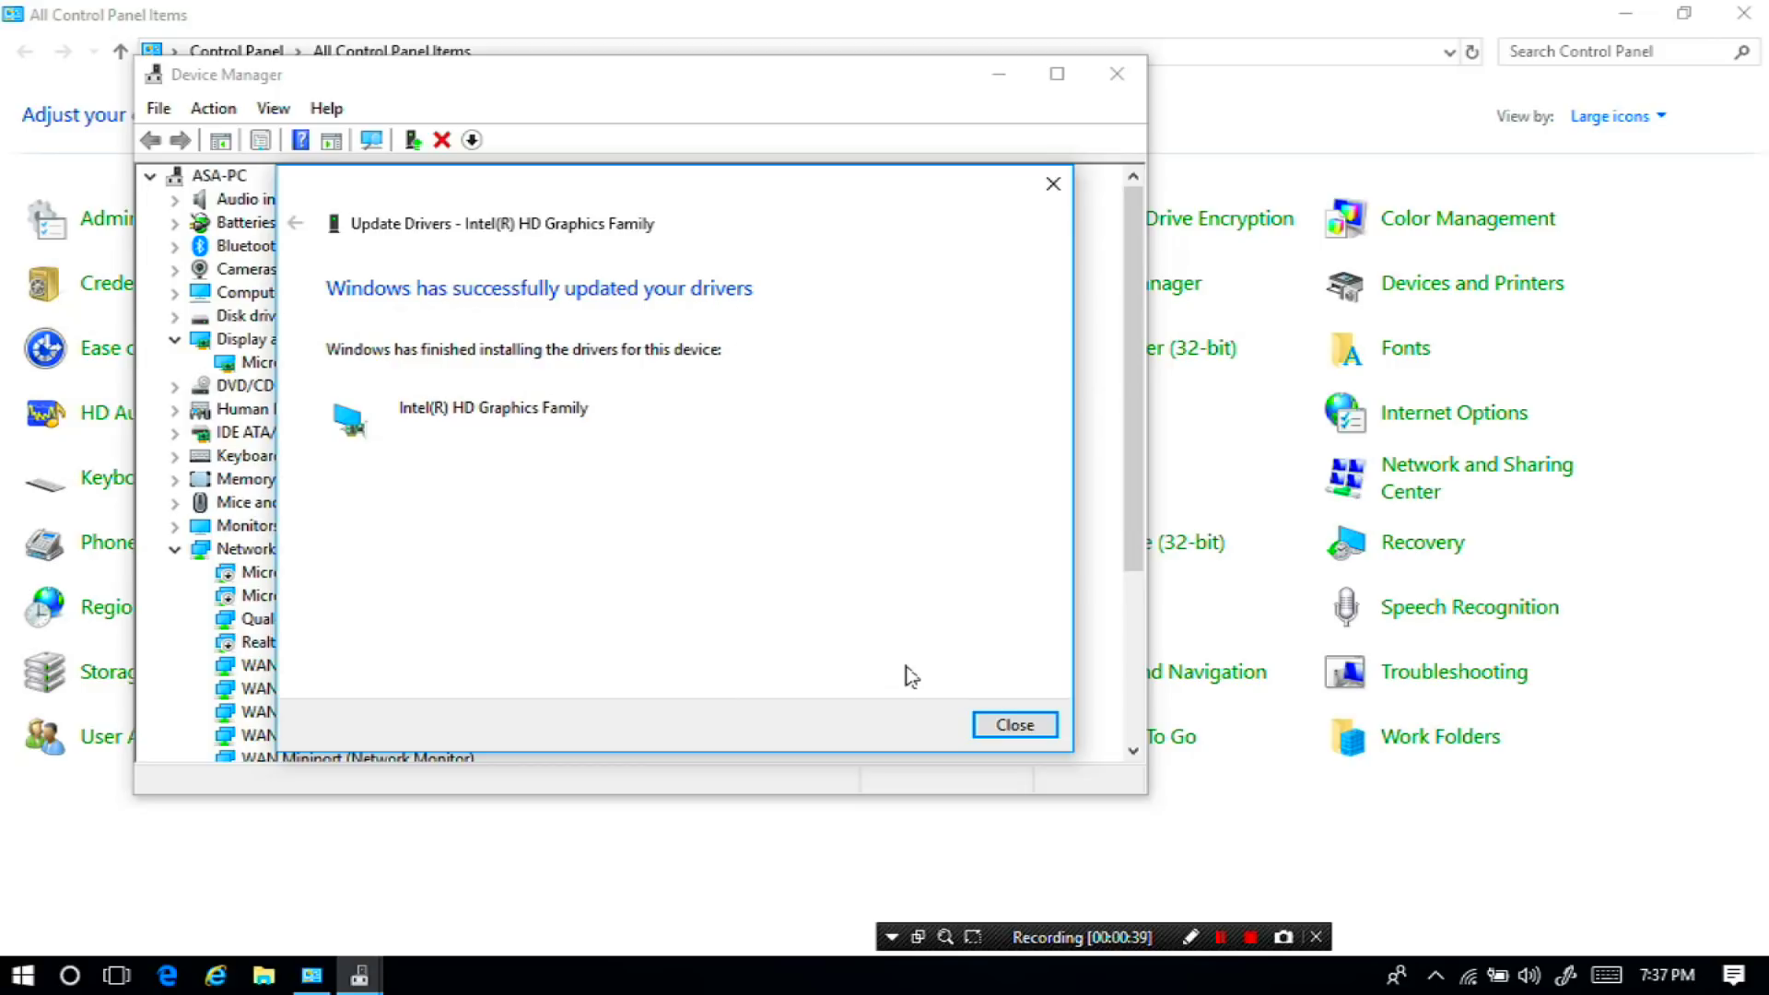
pyautogui.click(995, 728)
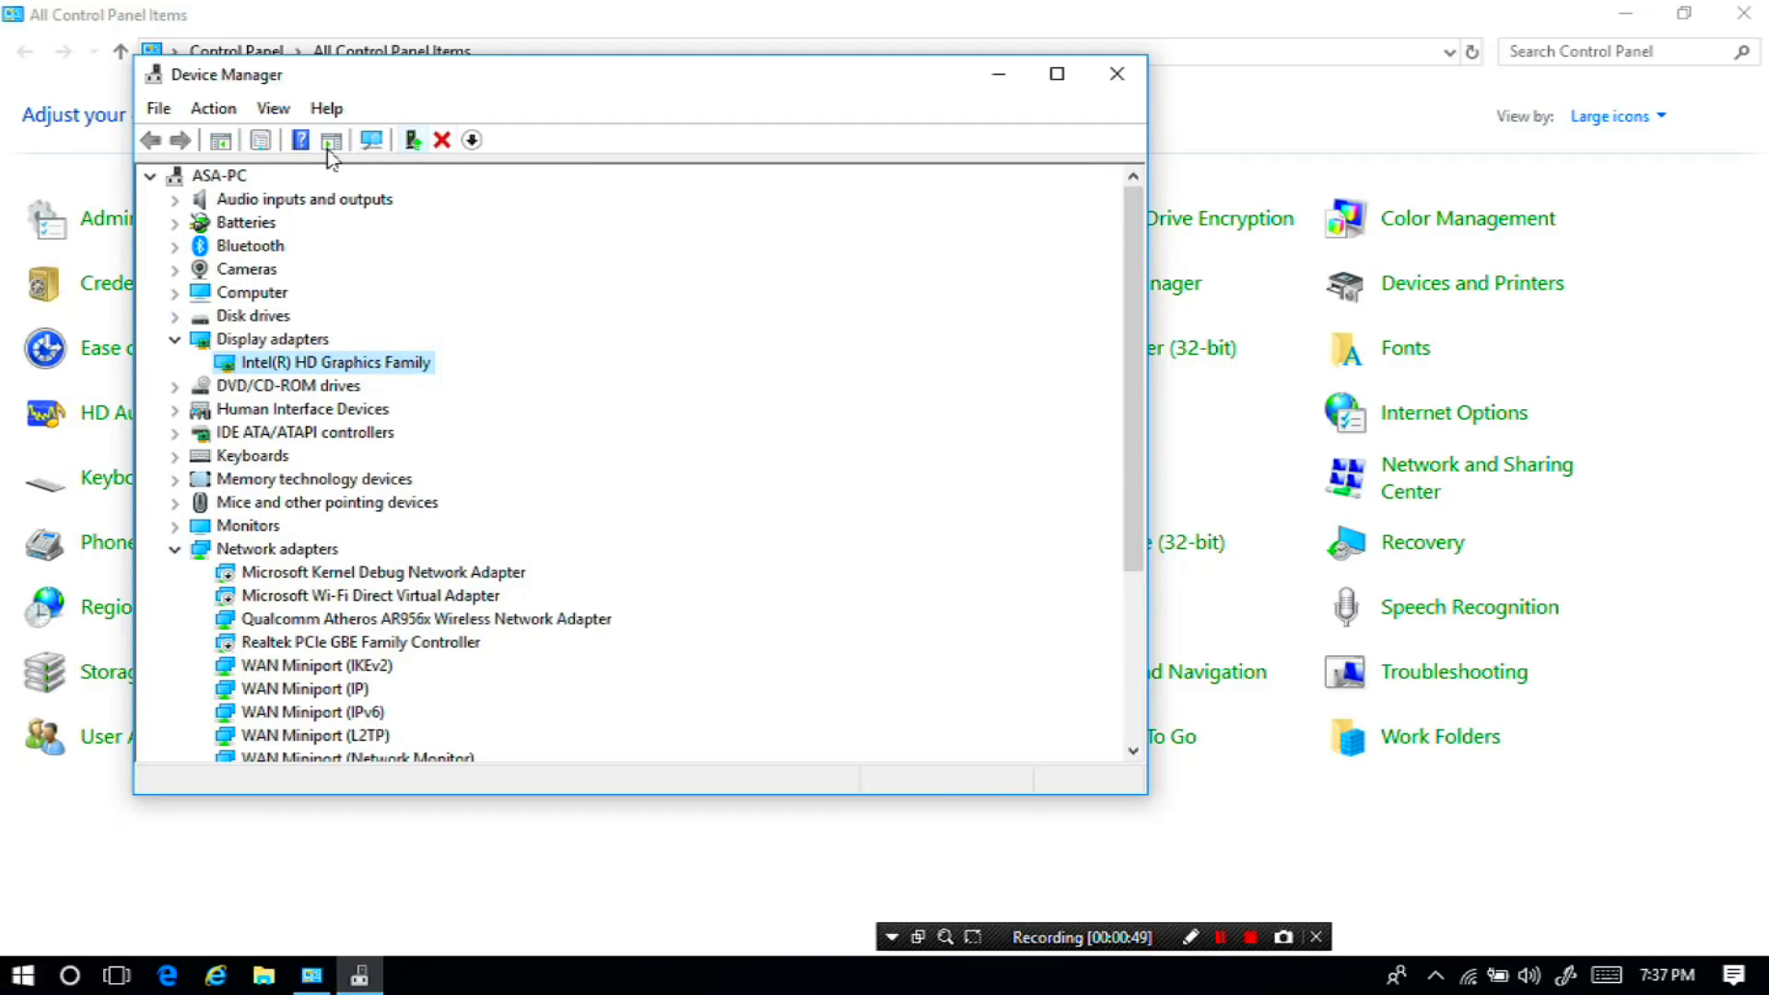
# Scan for hardware changes in Device Manager, then close it along with Control Panel
pyautogui.click(368, 143)
pyautogui.click(372, 142)
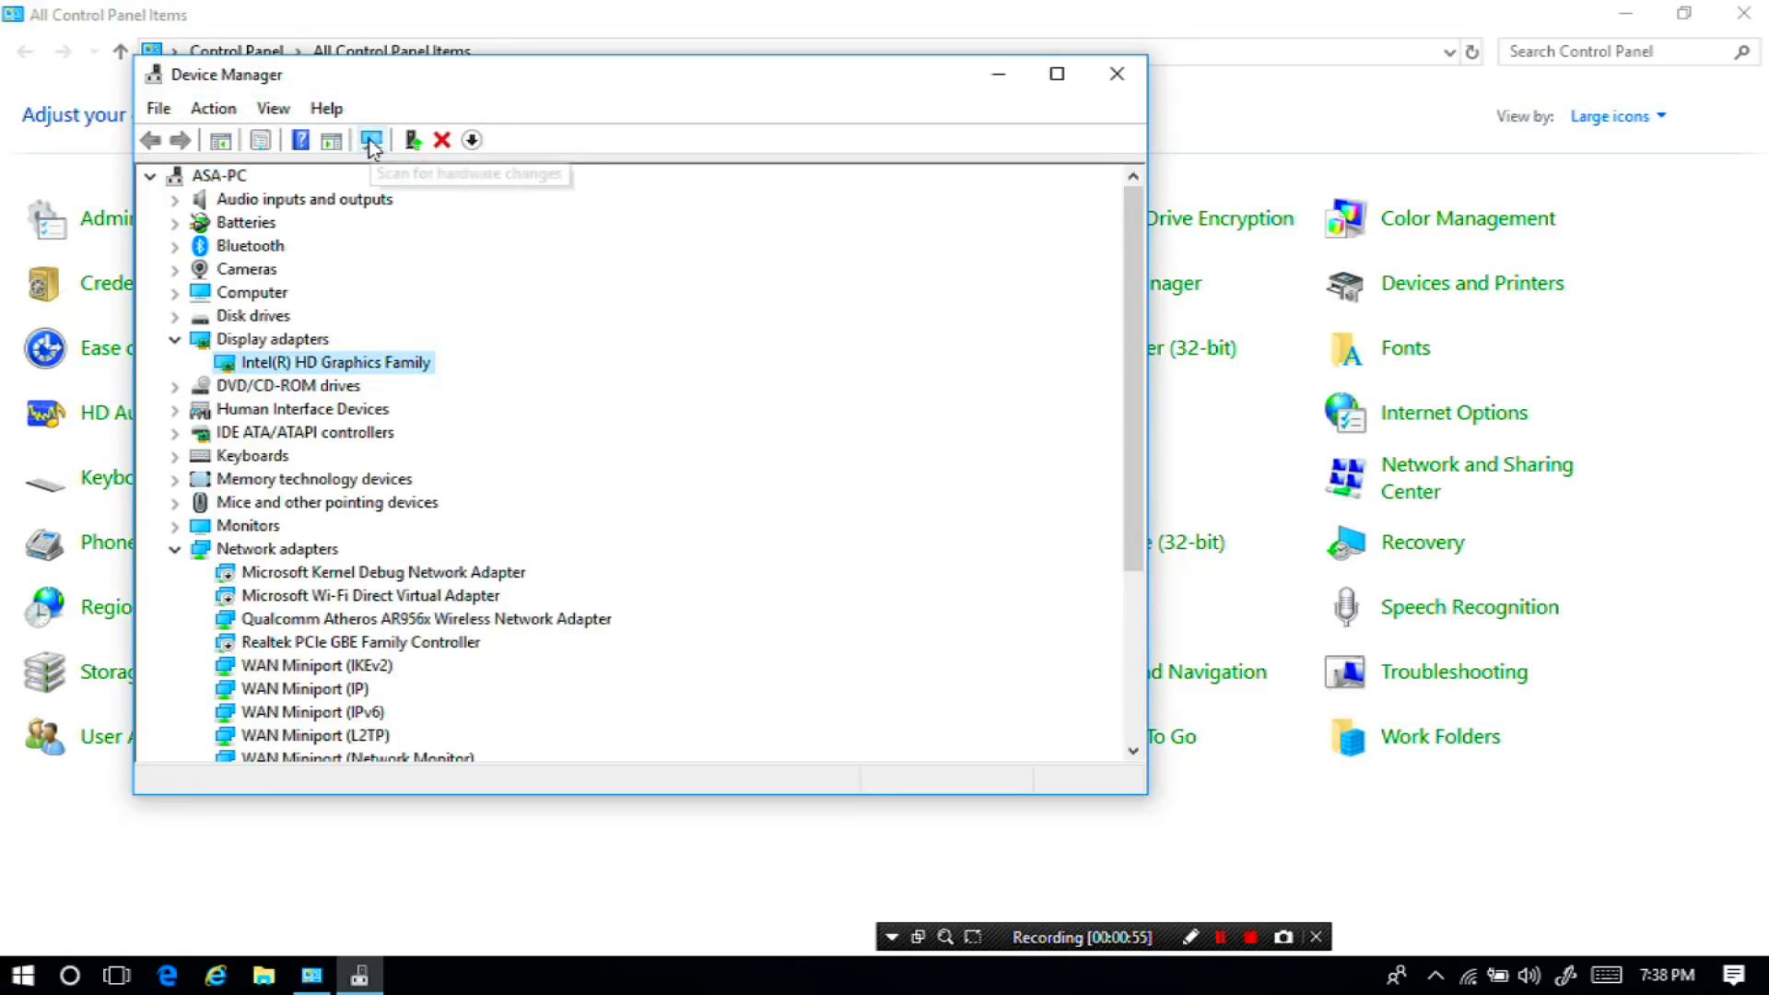
pyautogui.click(1113, 77)
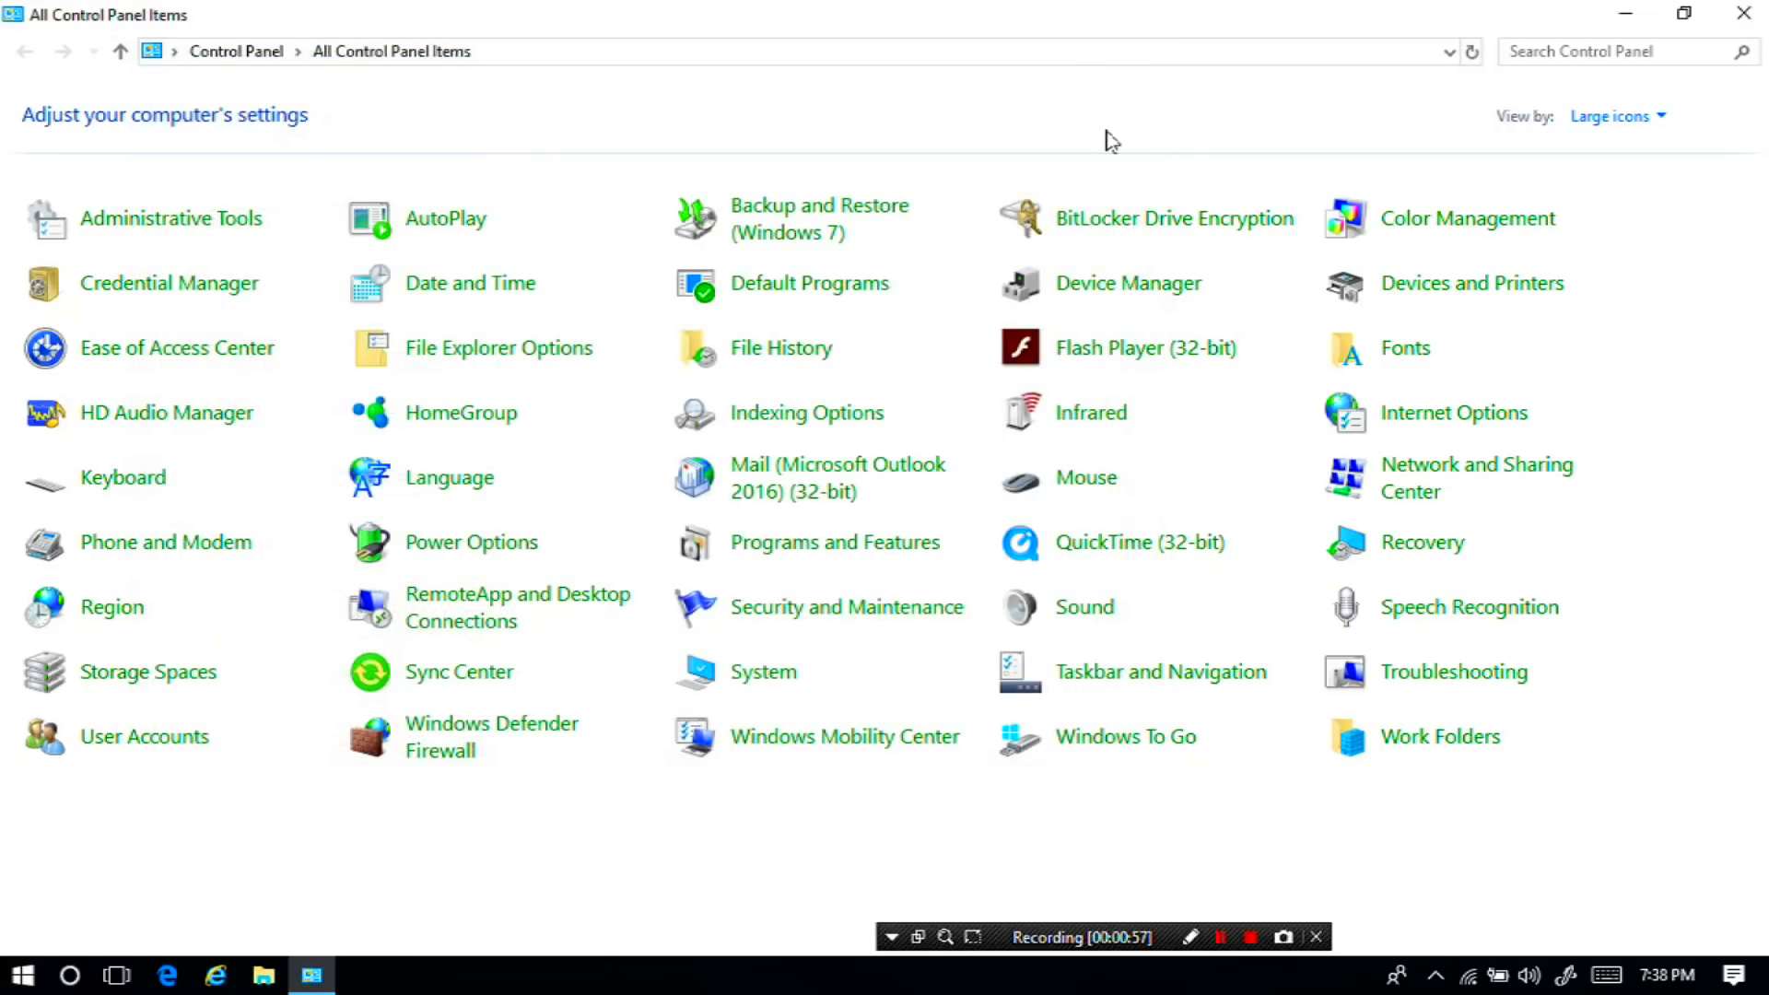
pyautogui.click(1744, 13)
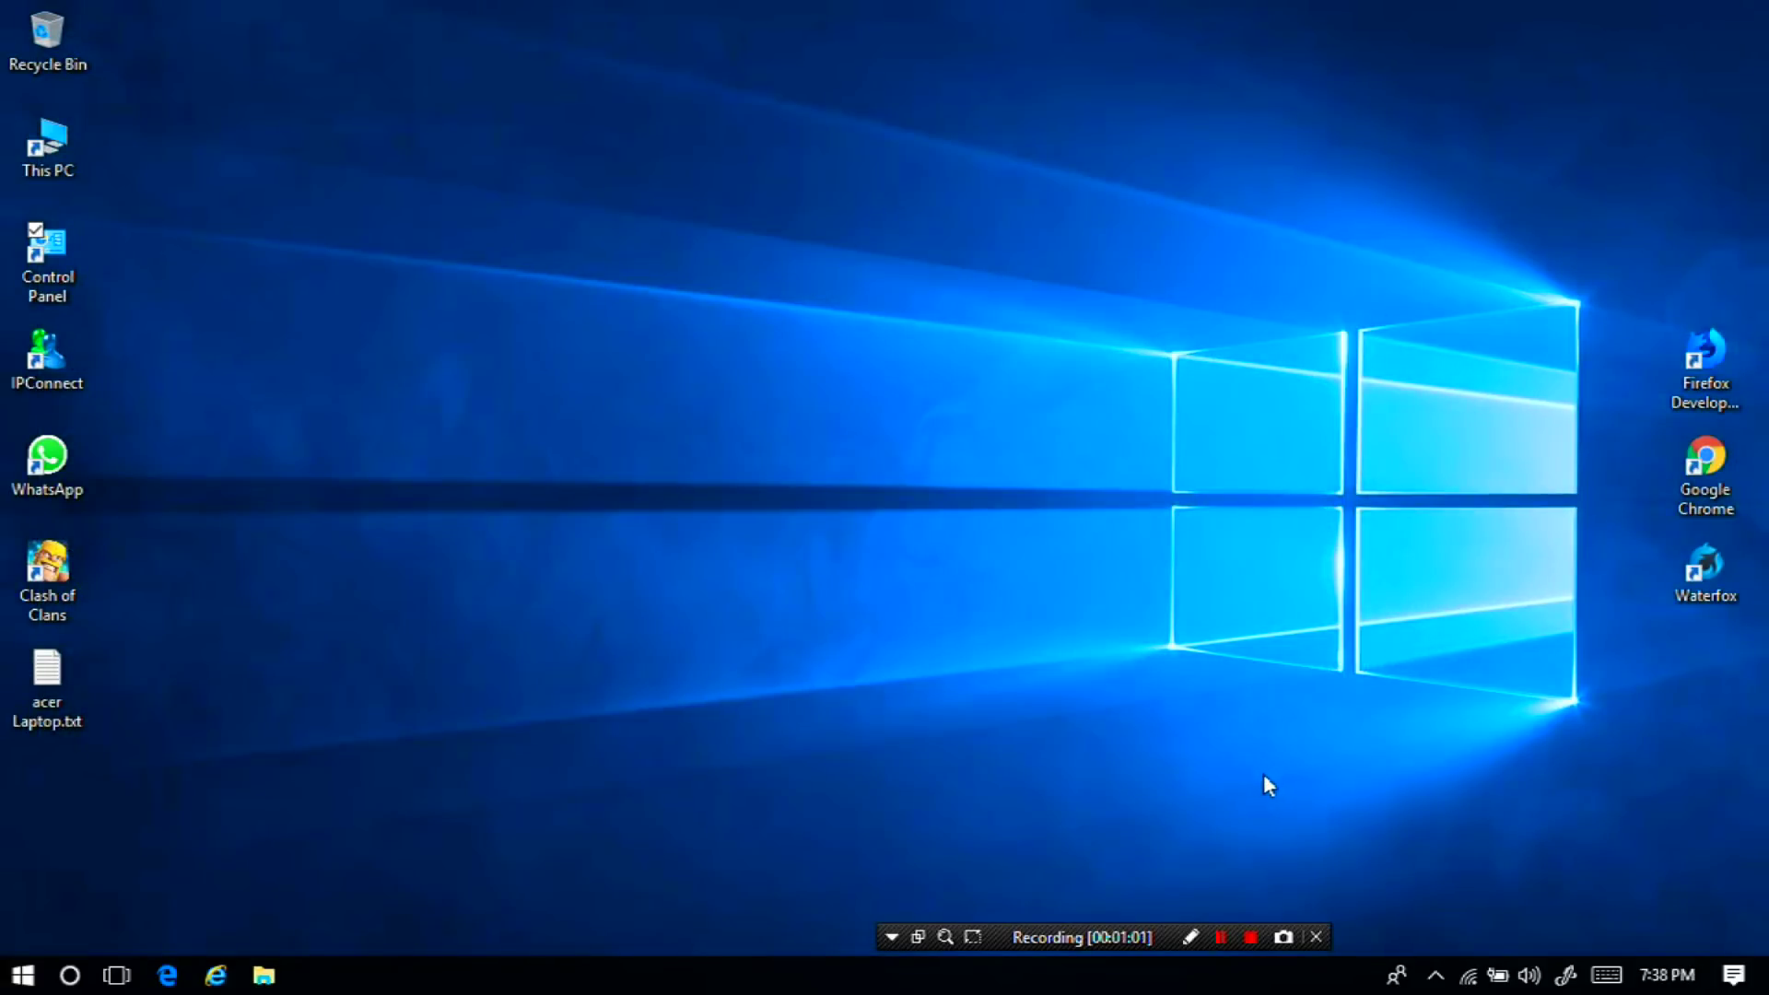
# Set the display resolution to 1366 × 768 (Recommended) in the System settings and close Settings
pyautogui.click(1746, 978)
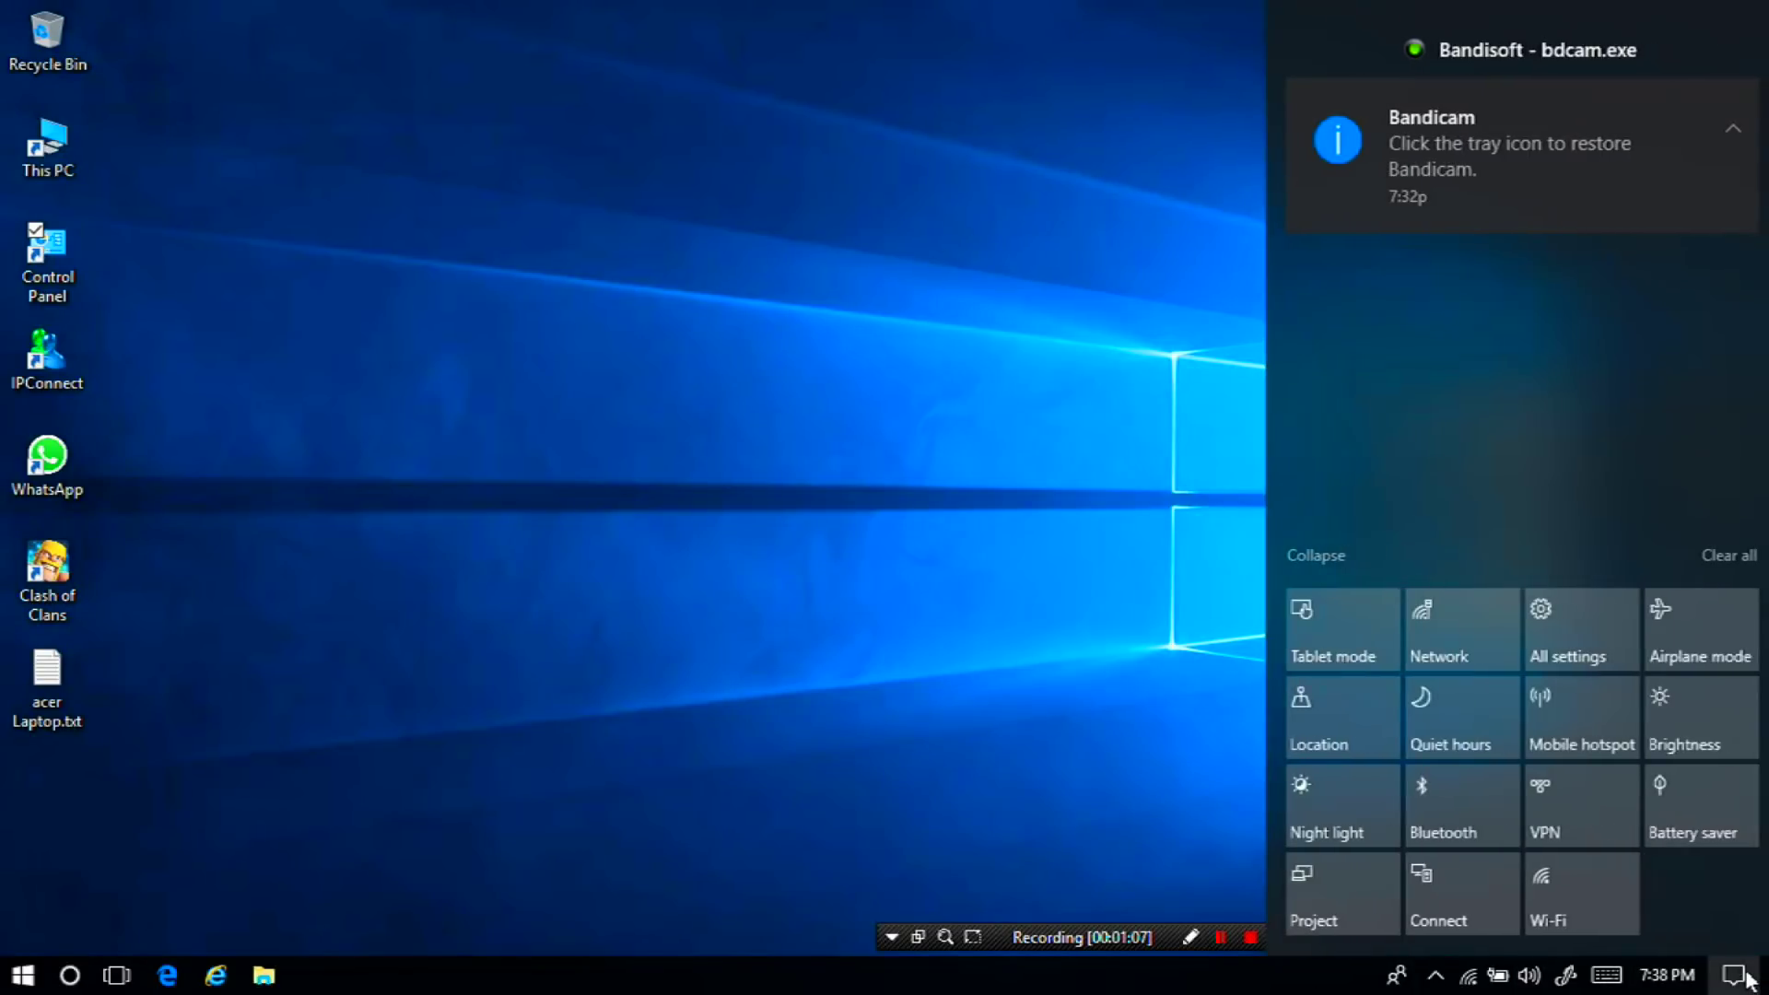
pyautogui.click(1565, 614)
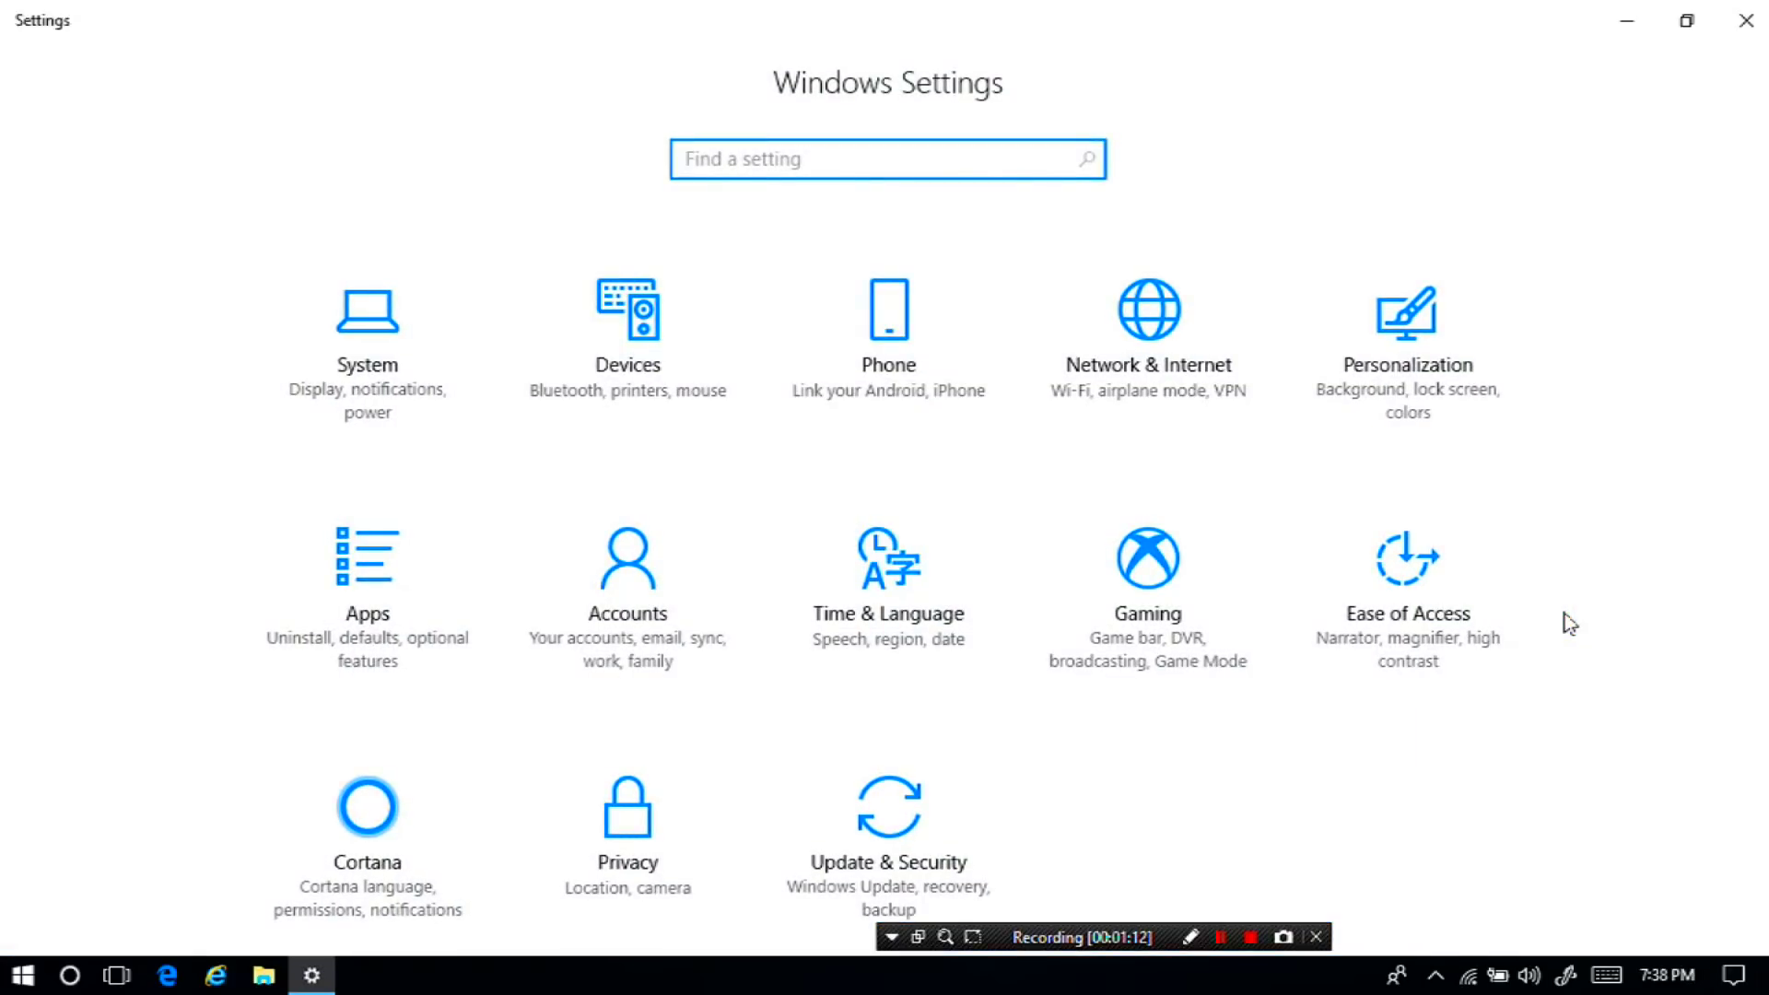
pyautogui.click(387, 394)
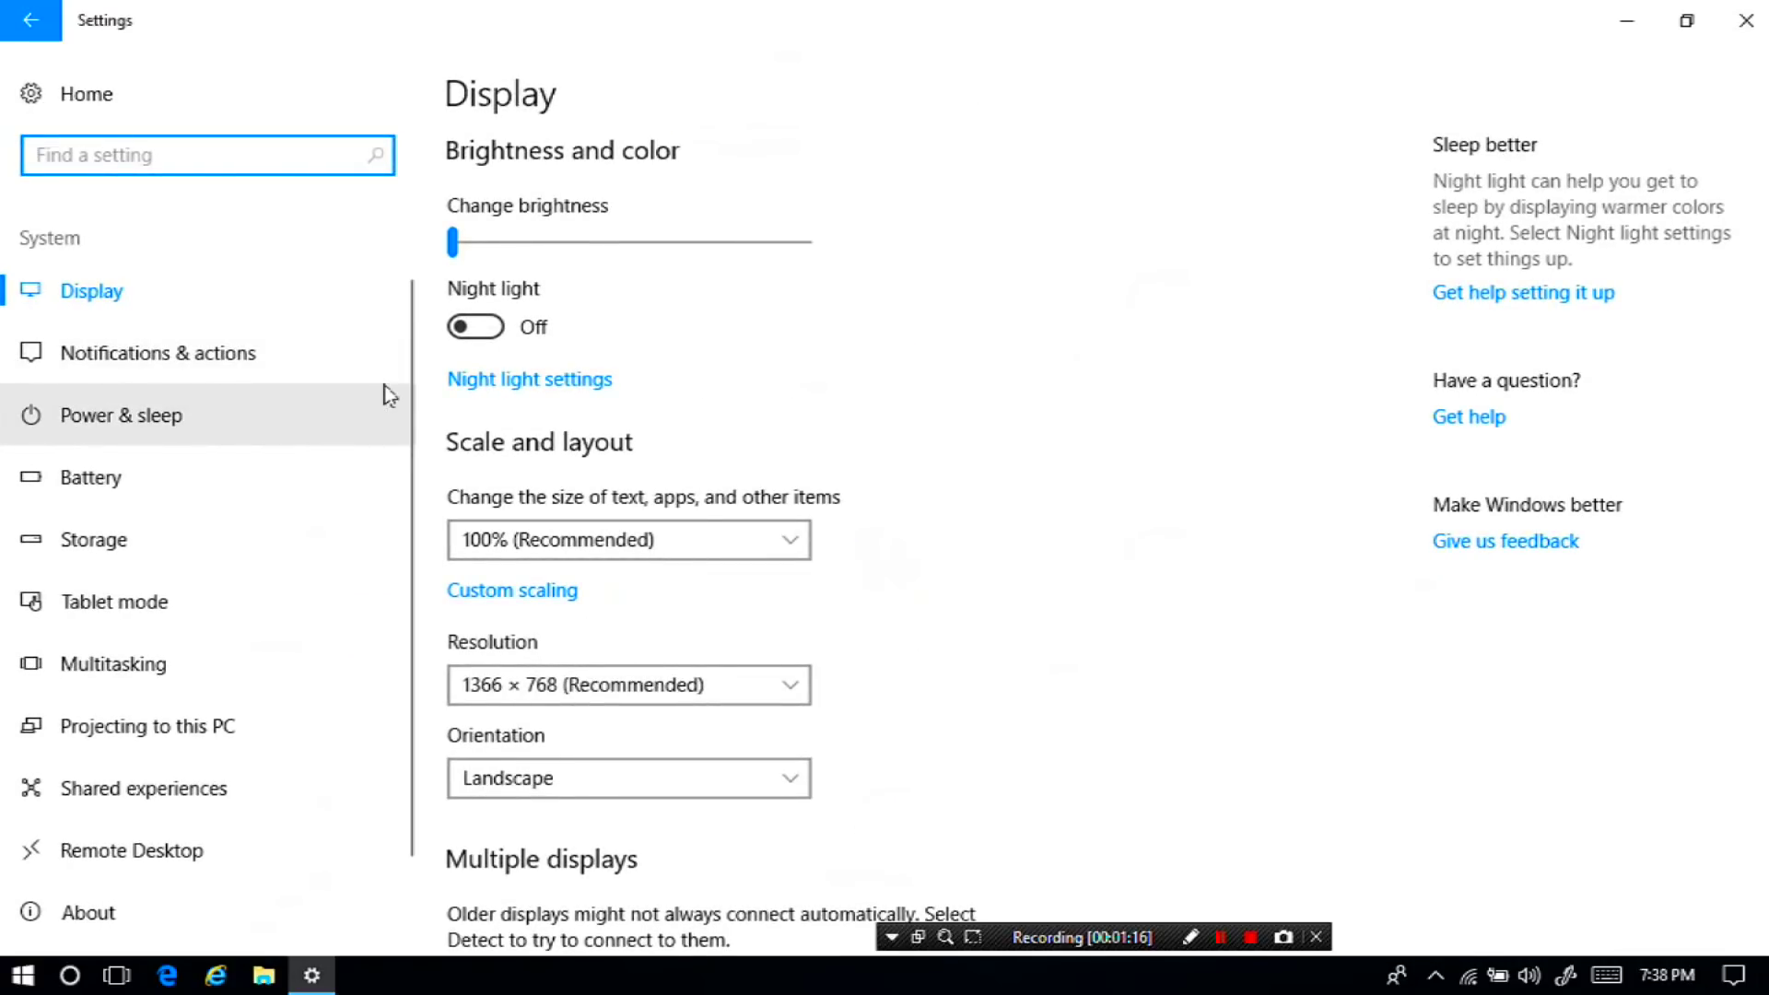
pyautogui.click(551, 673)
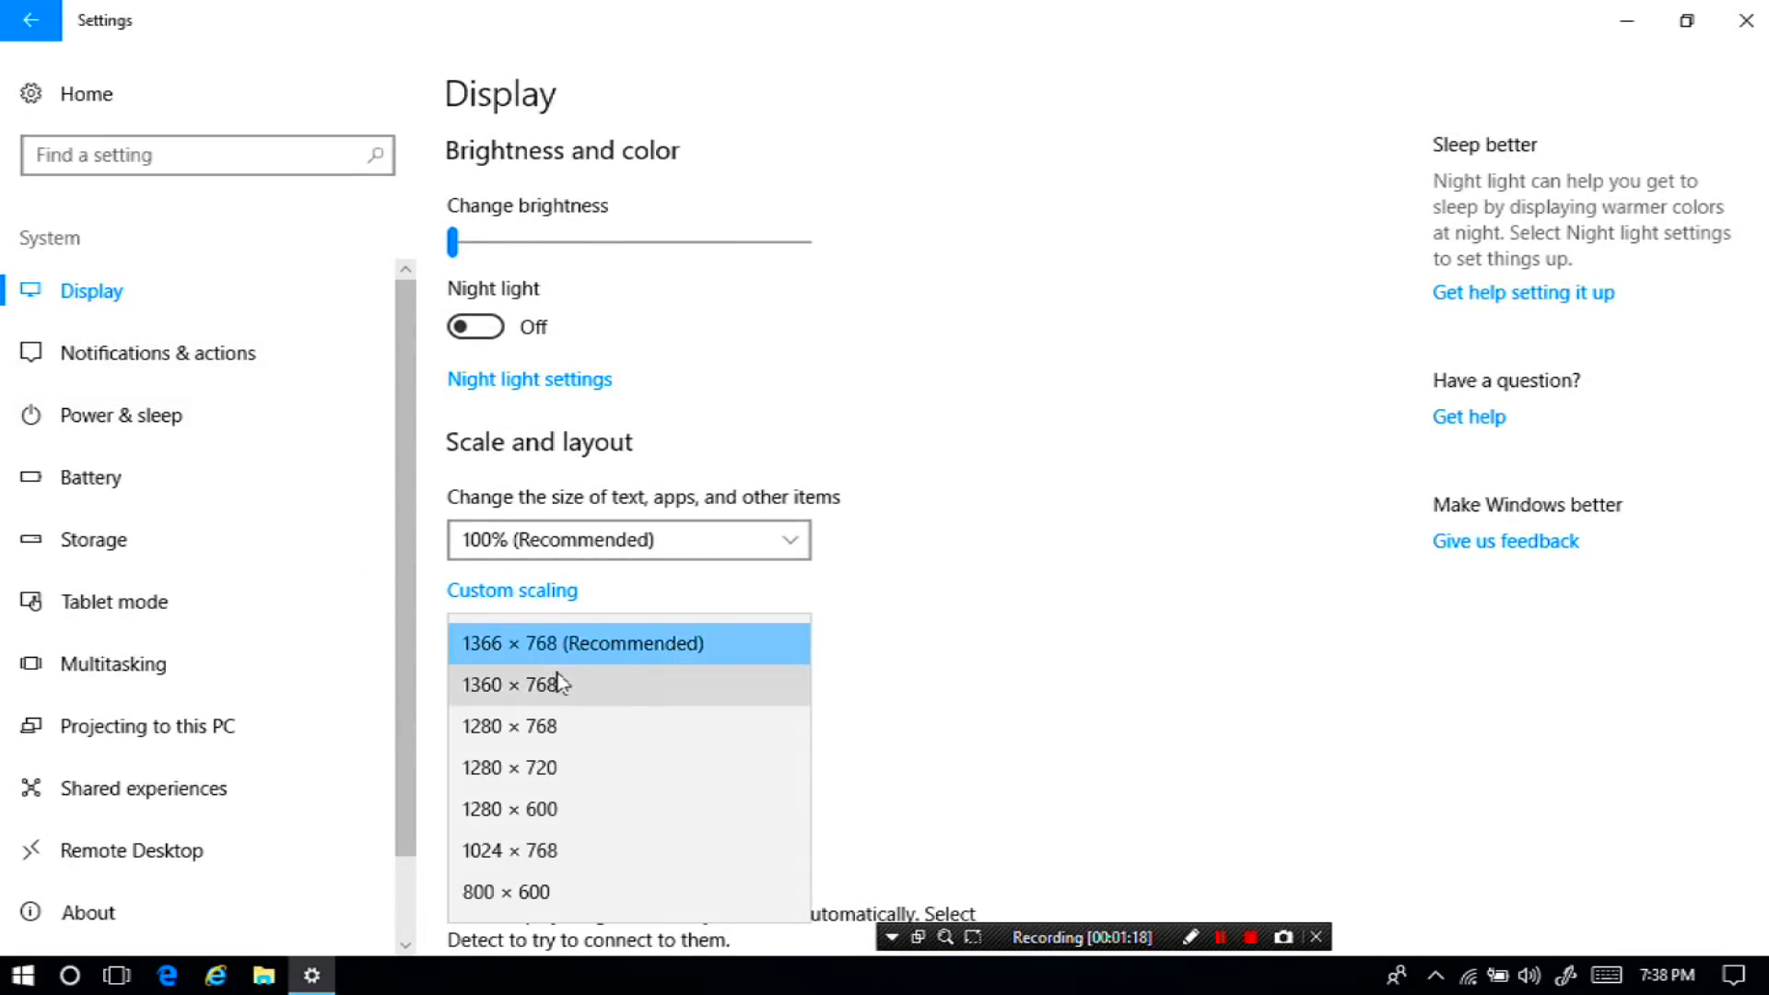
pyautogui.click(629, 642)
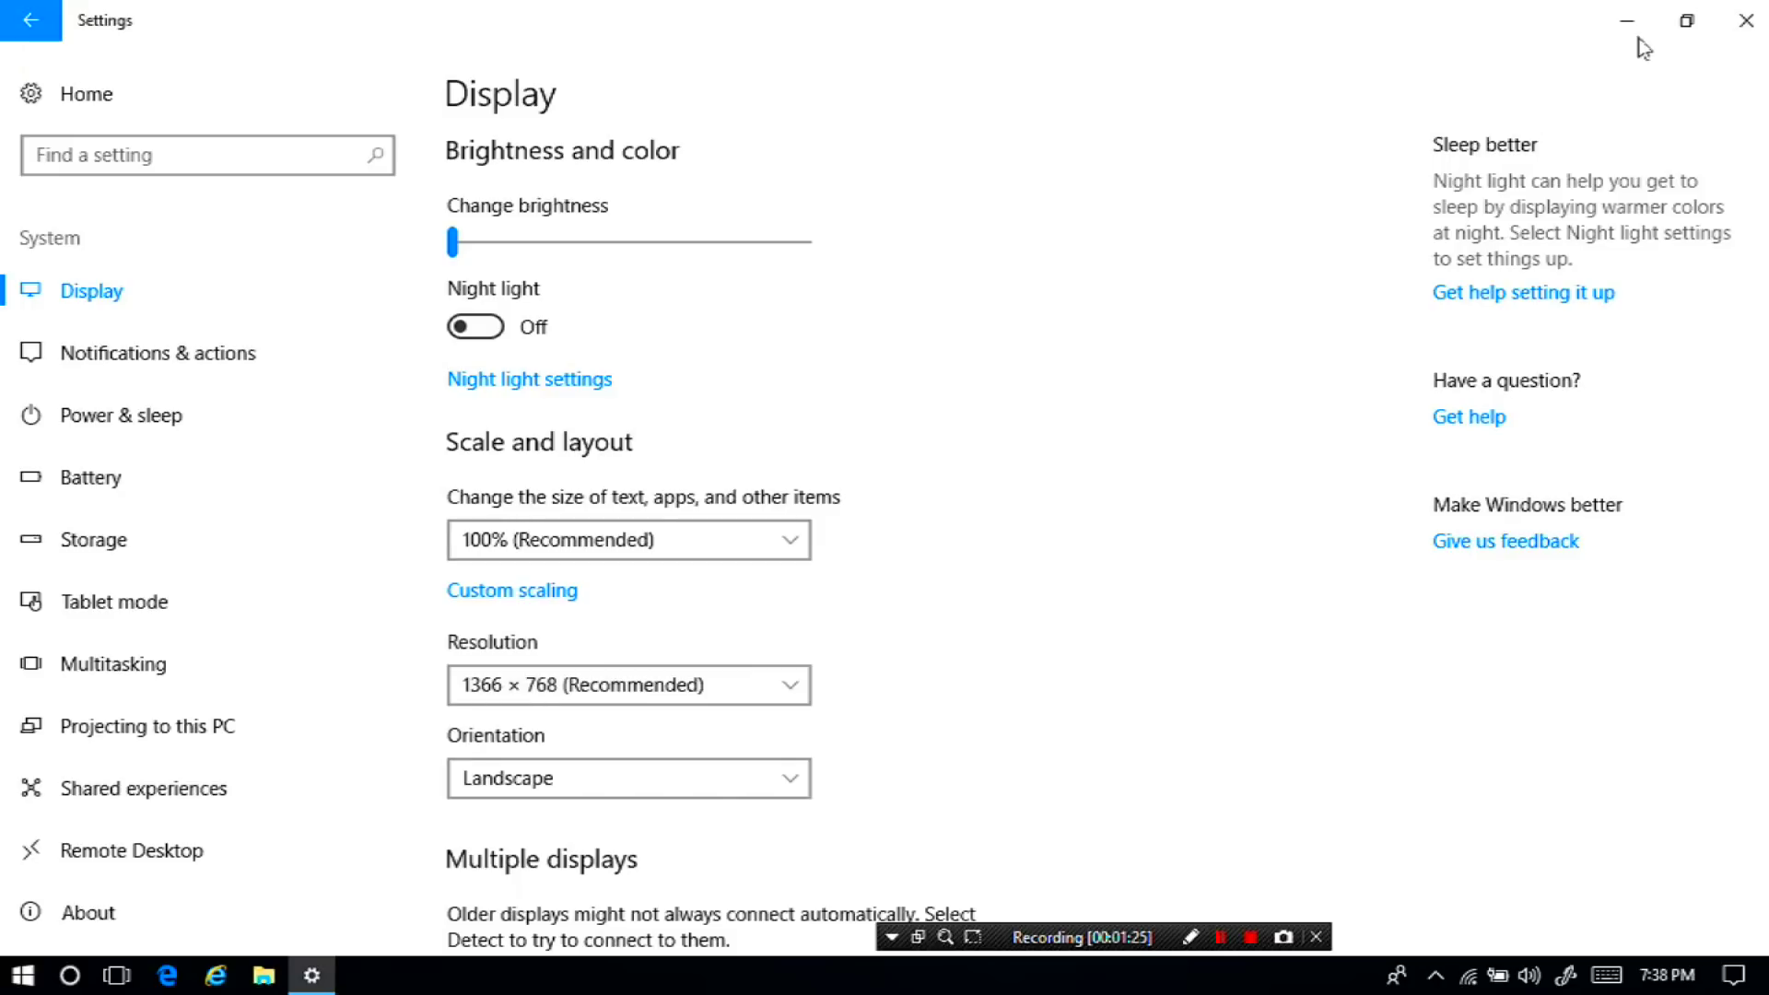
pyautogui.click(1746, 21)
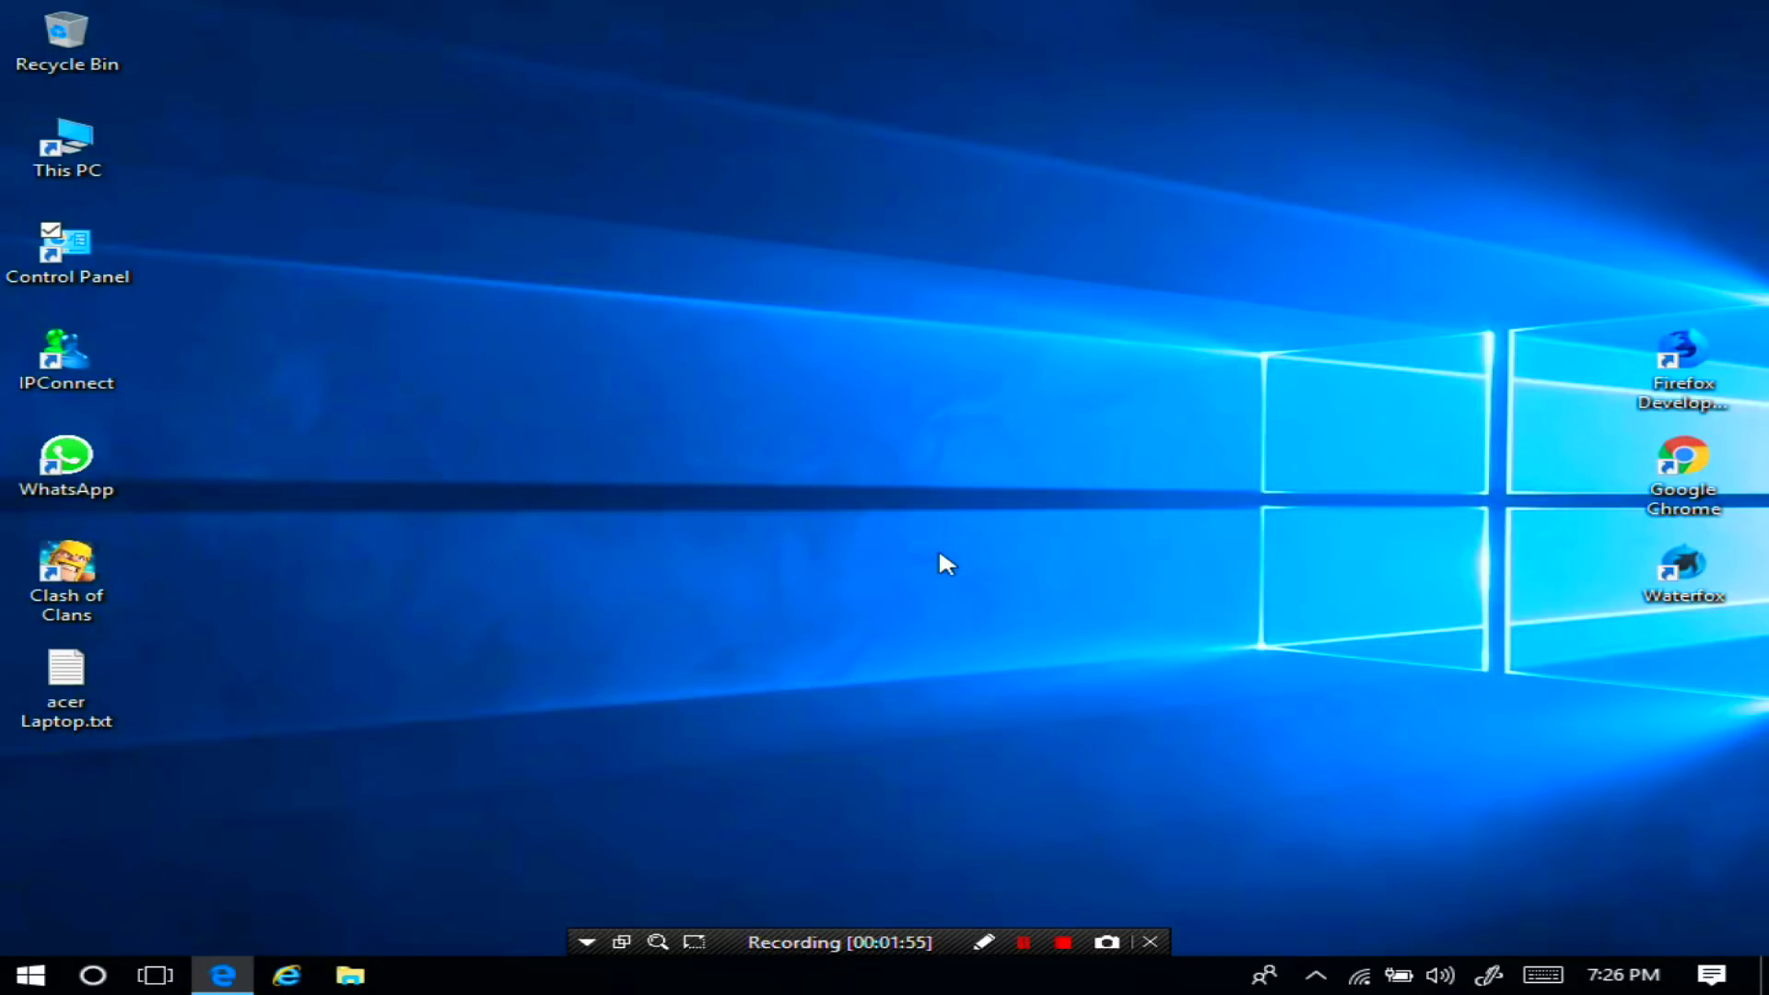
# Switch to Microsoft Edge and look over Acer's Drivers and Manuals device categories and Lenovo's support home page
pyautogui.click(223, 975)
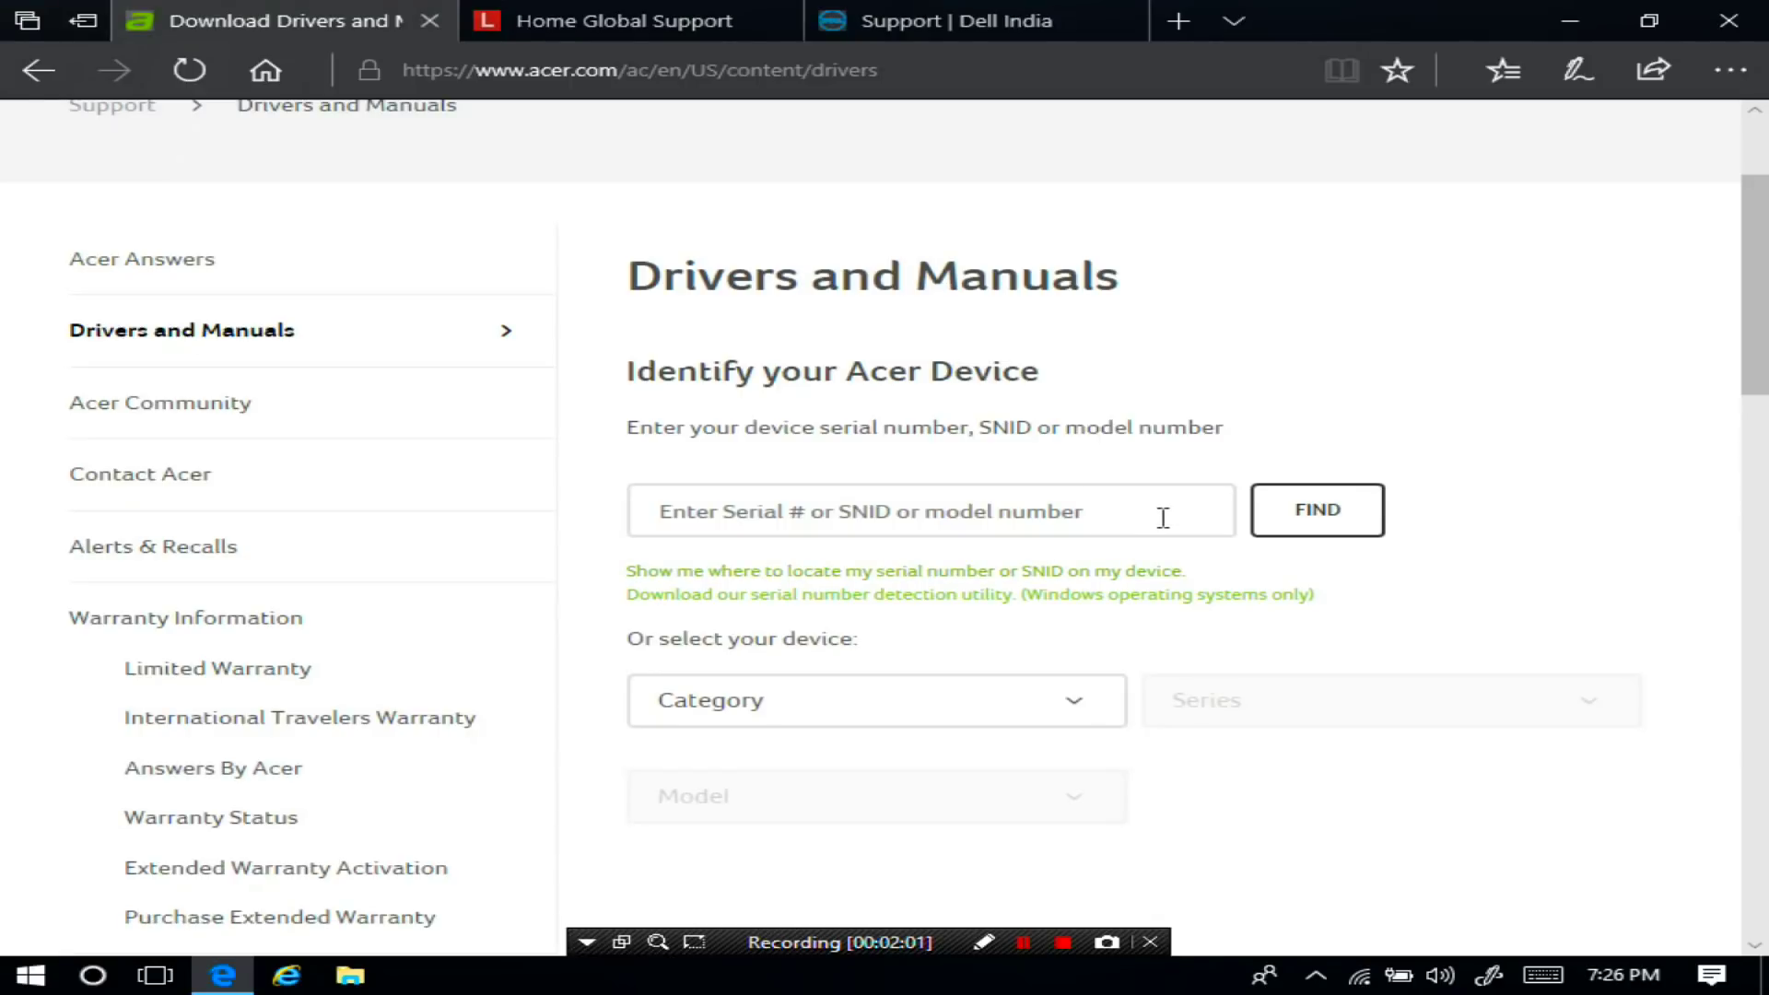
pyautogui.click(1090, 718)
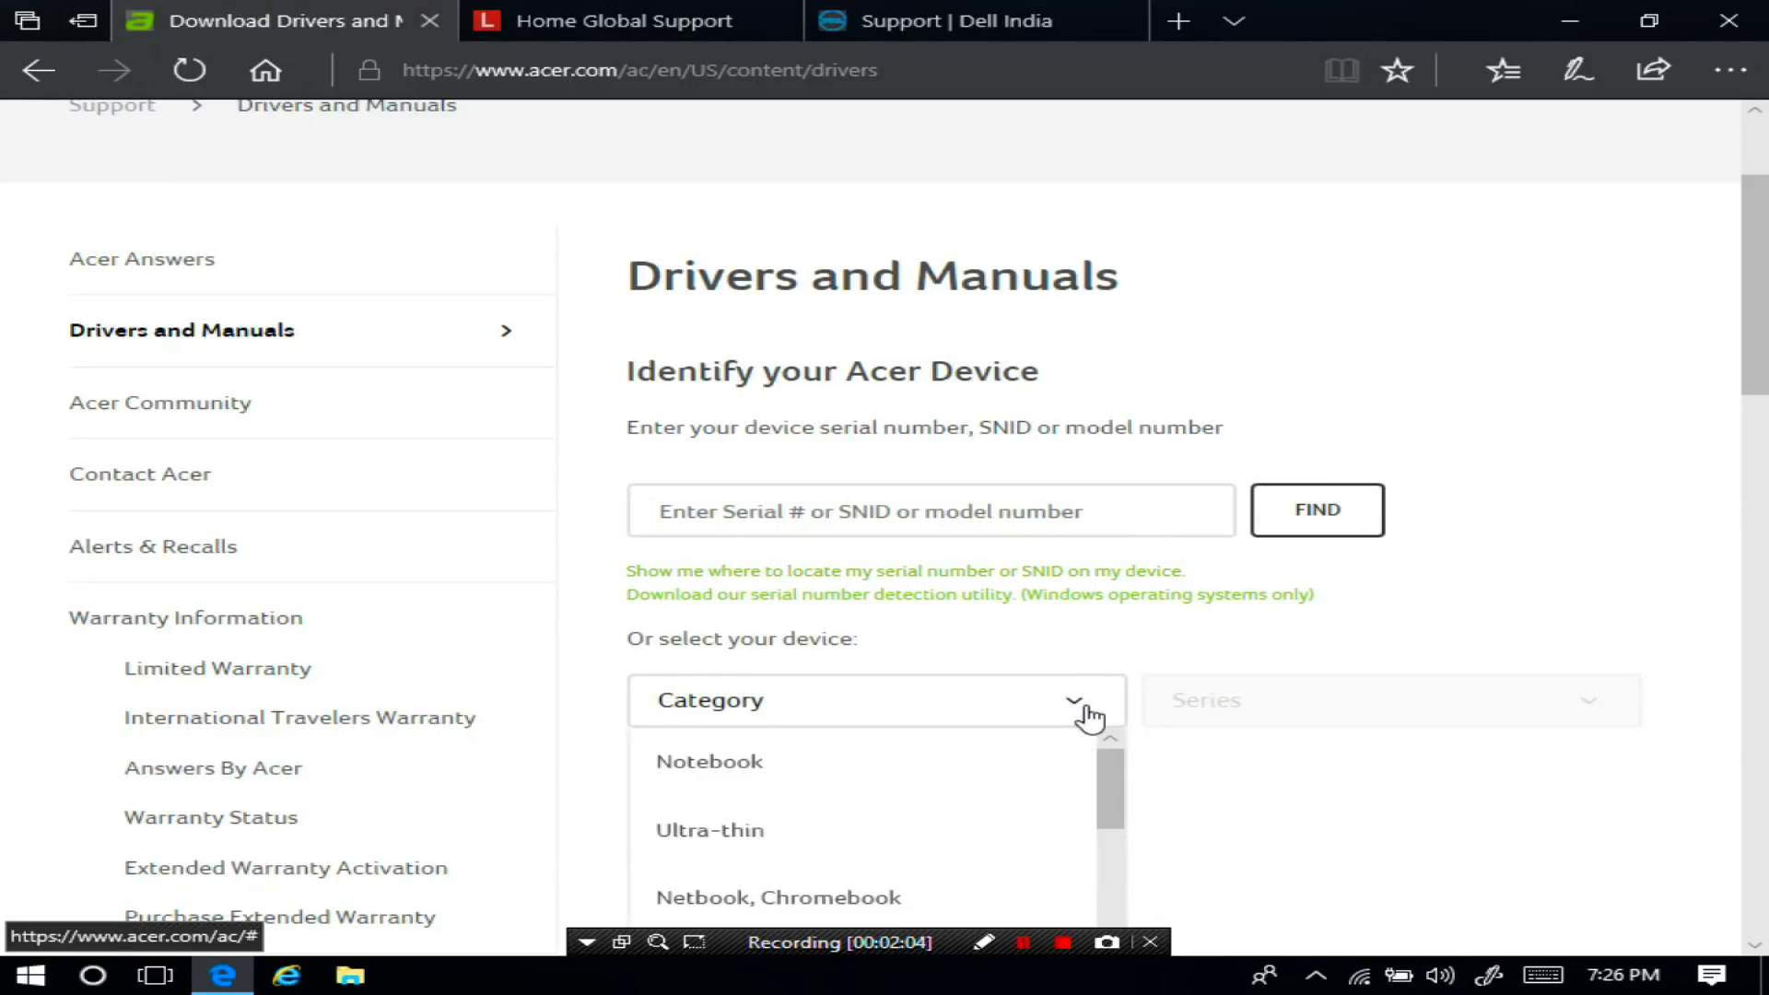
pyautogui.click(567, 11)
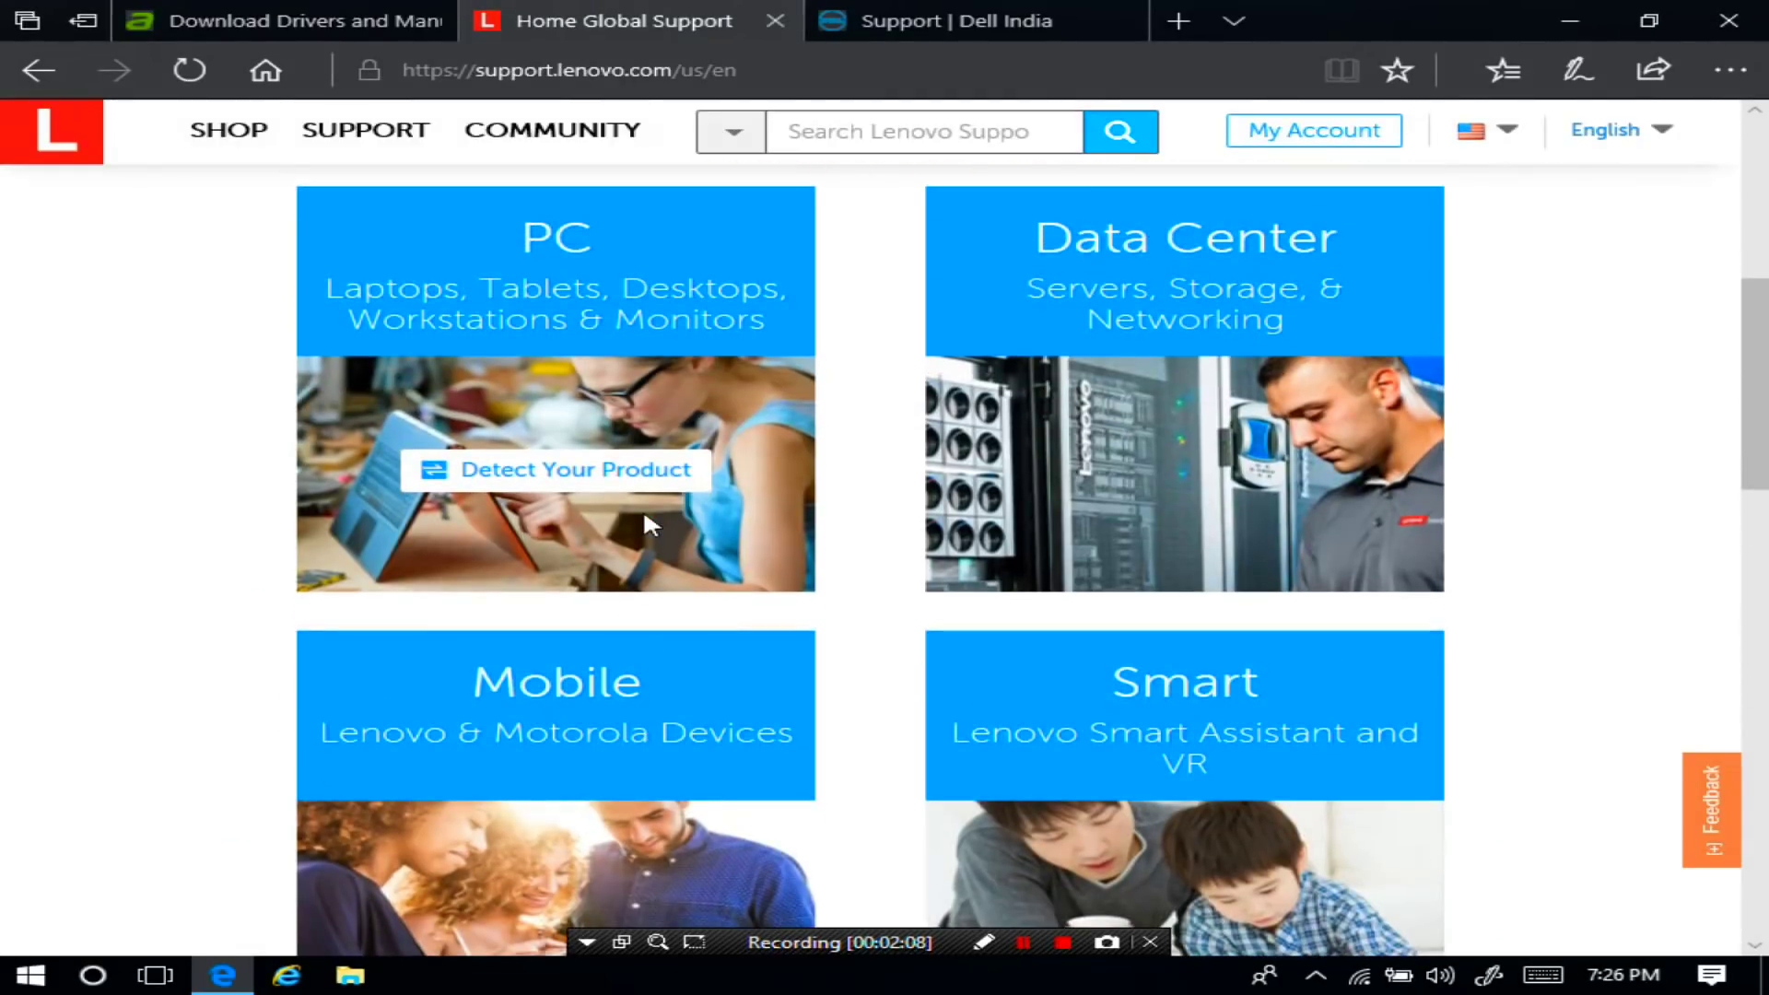
pyautogui.scroll(7, 644, 507)
pyautogui.scroll(-15, 841, 466)
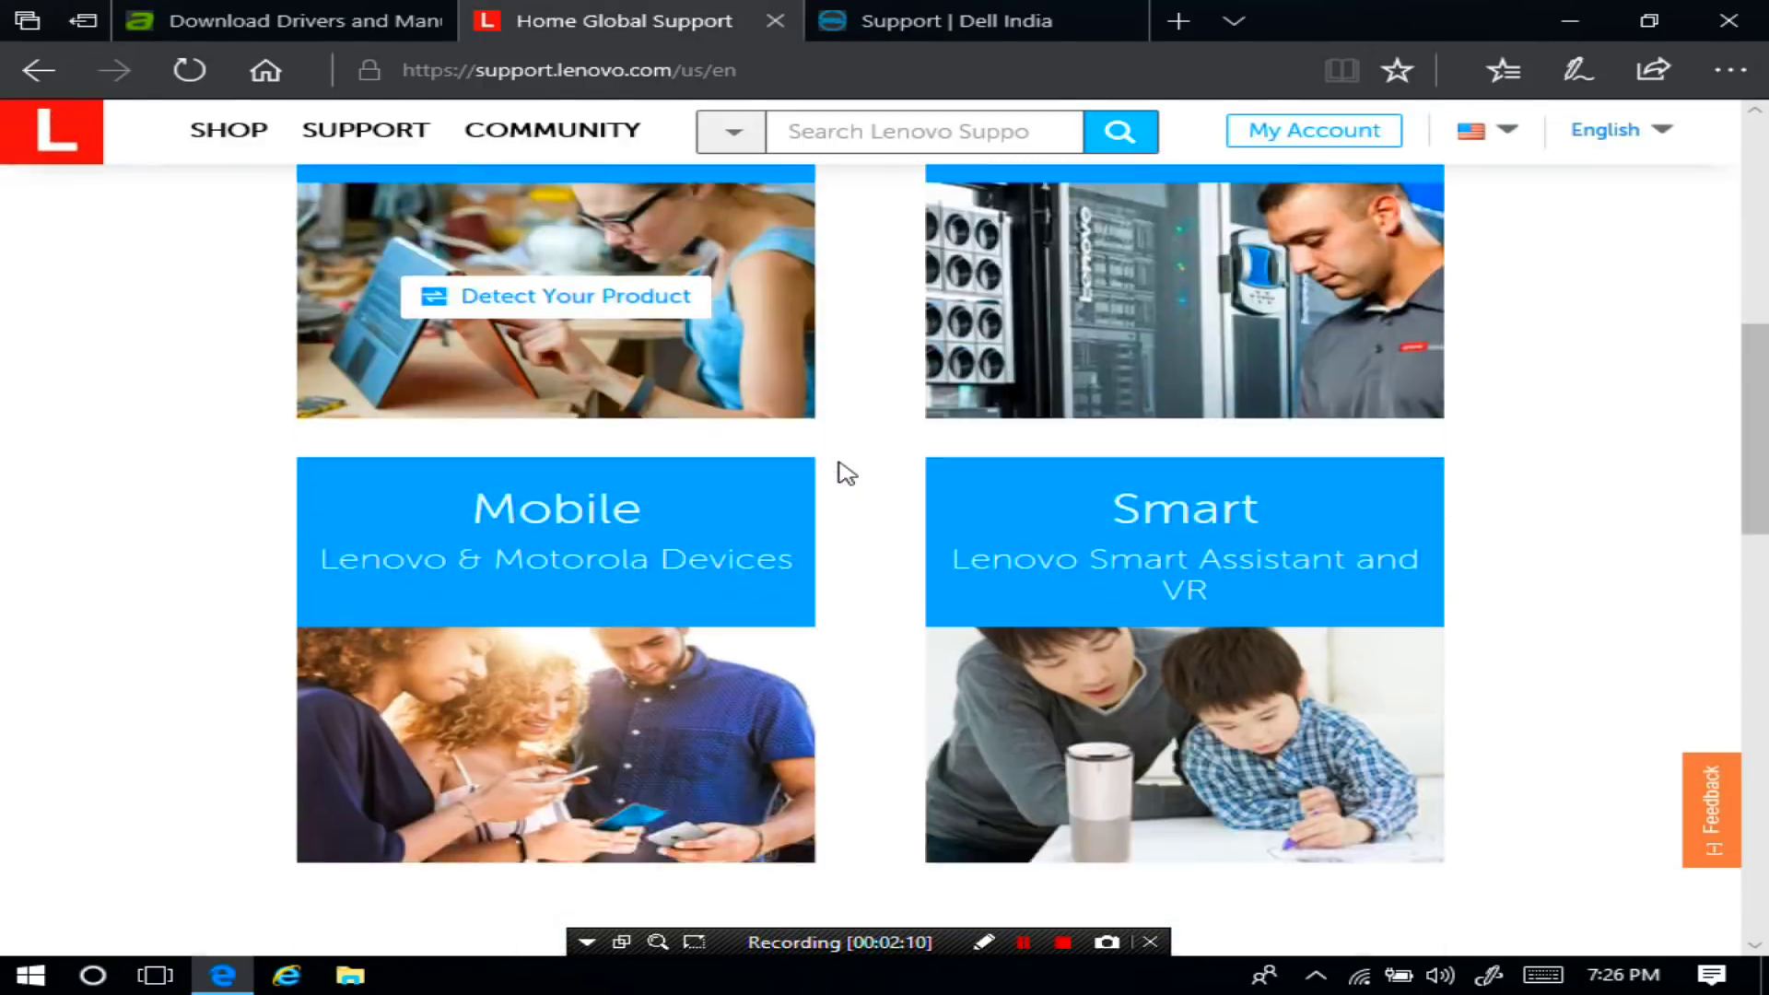
# Look at the product selection for Drivers & Software downloads on Lenovo's support page, then dismiss it
pyautogui.scroll(4, 843, 461)
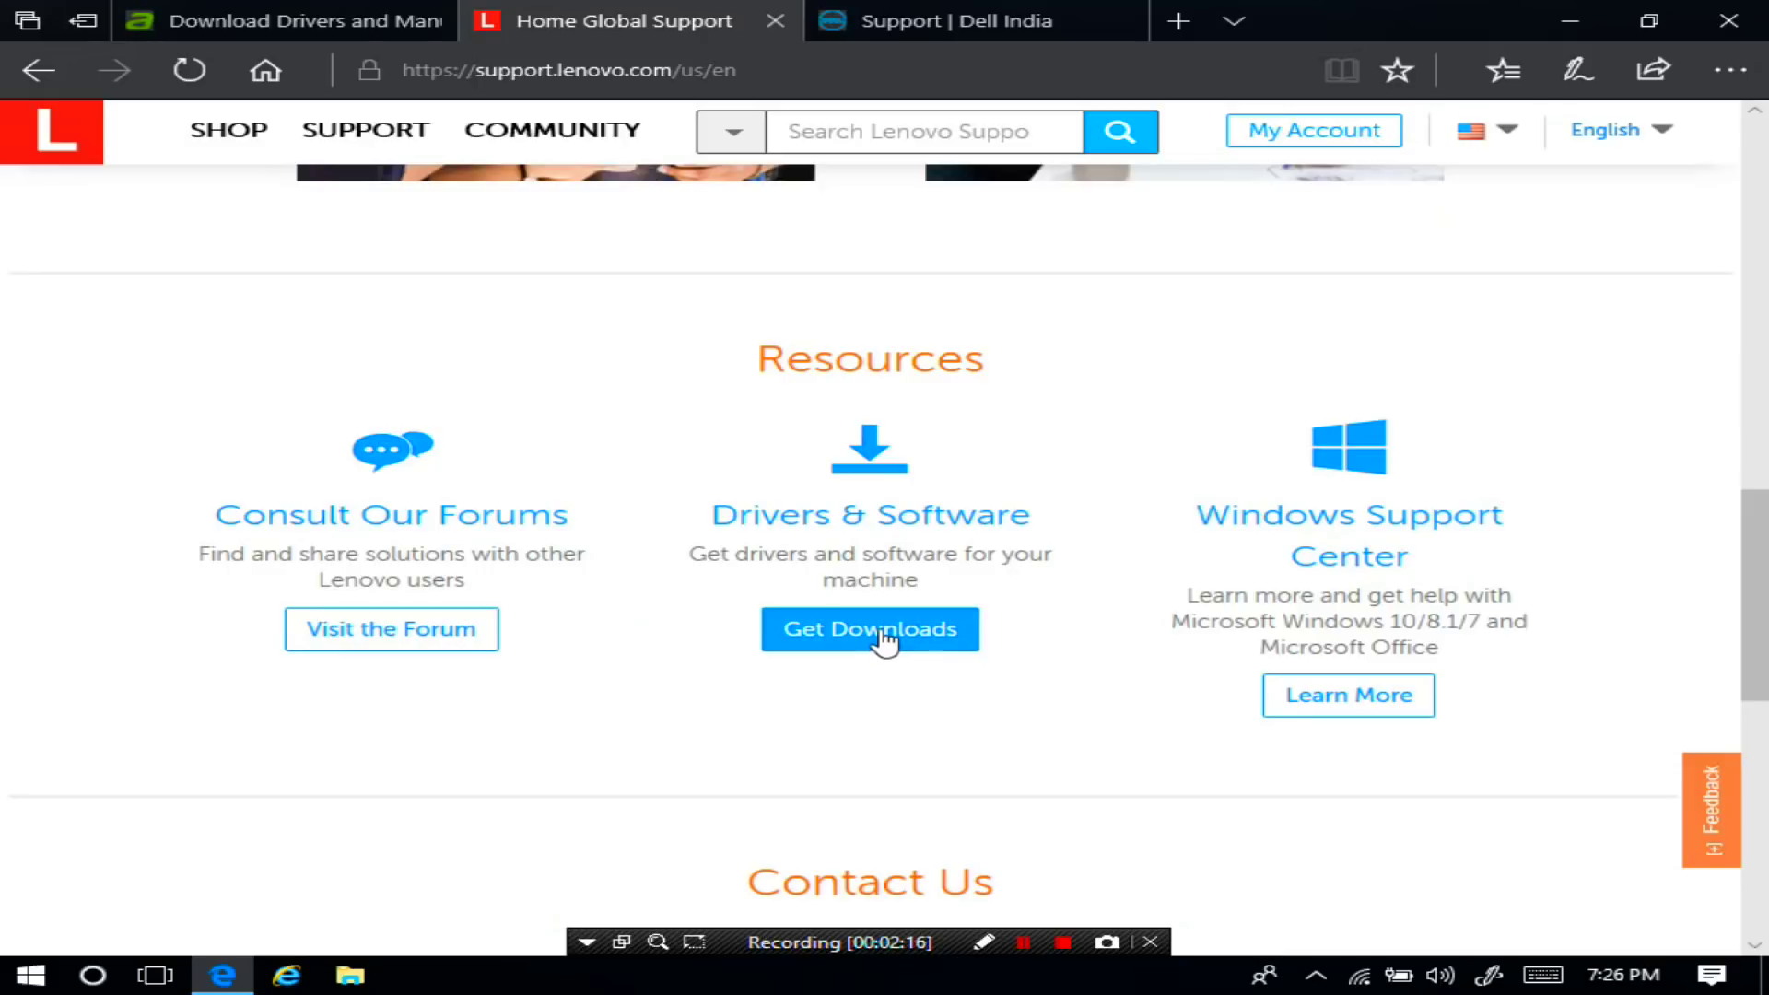
pyautogui.click(879, 582)
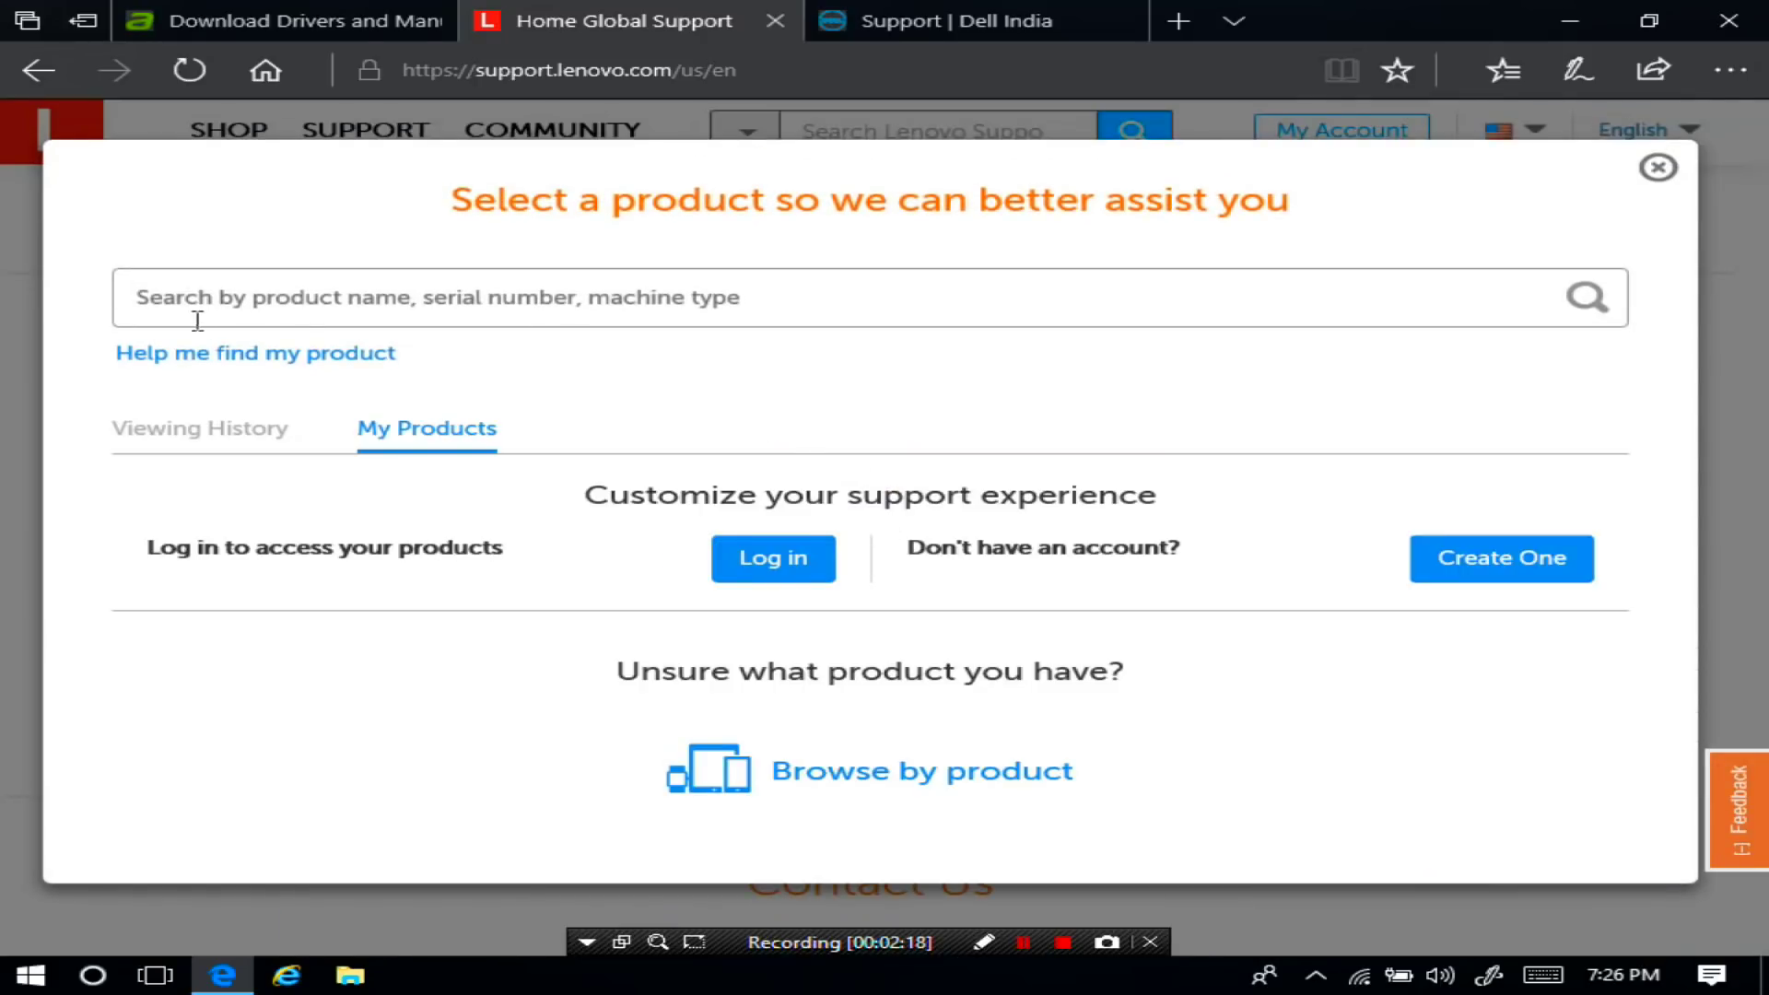
pyautogui.click(1658, 167)
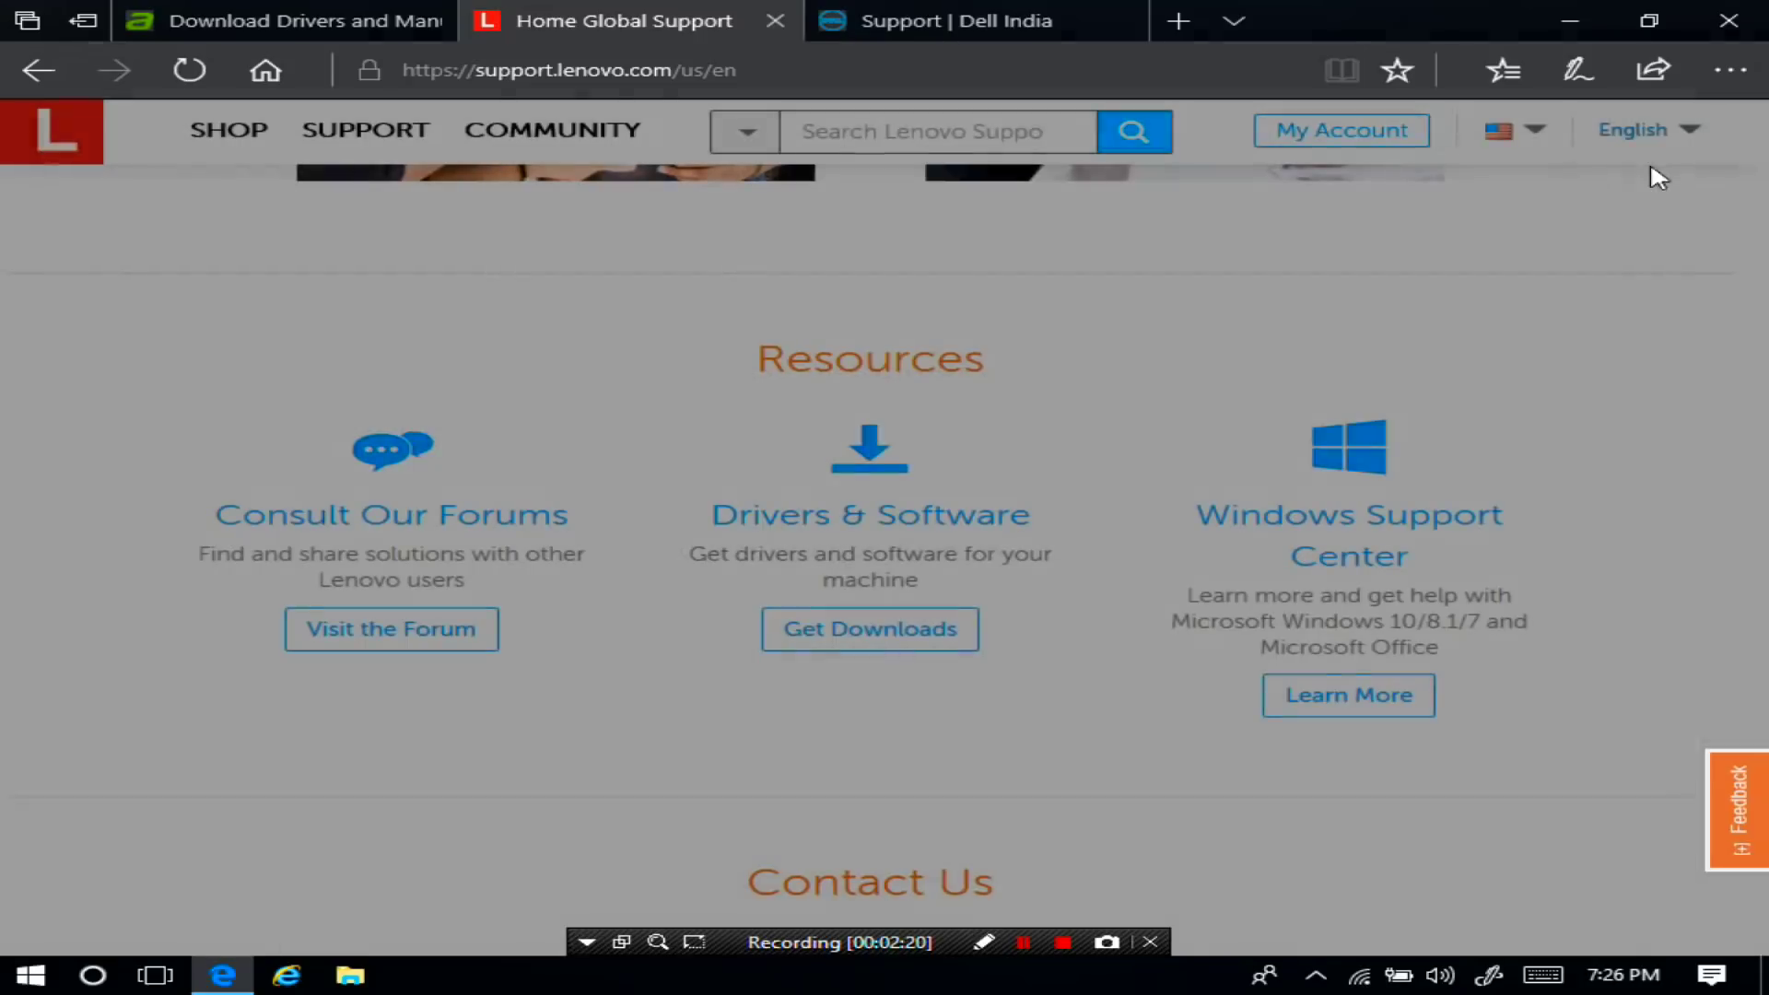
# Look over the Drivers & Downloads page on Dell's support site, then minimize the browser window
pyautogui.click(985, 22)
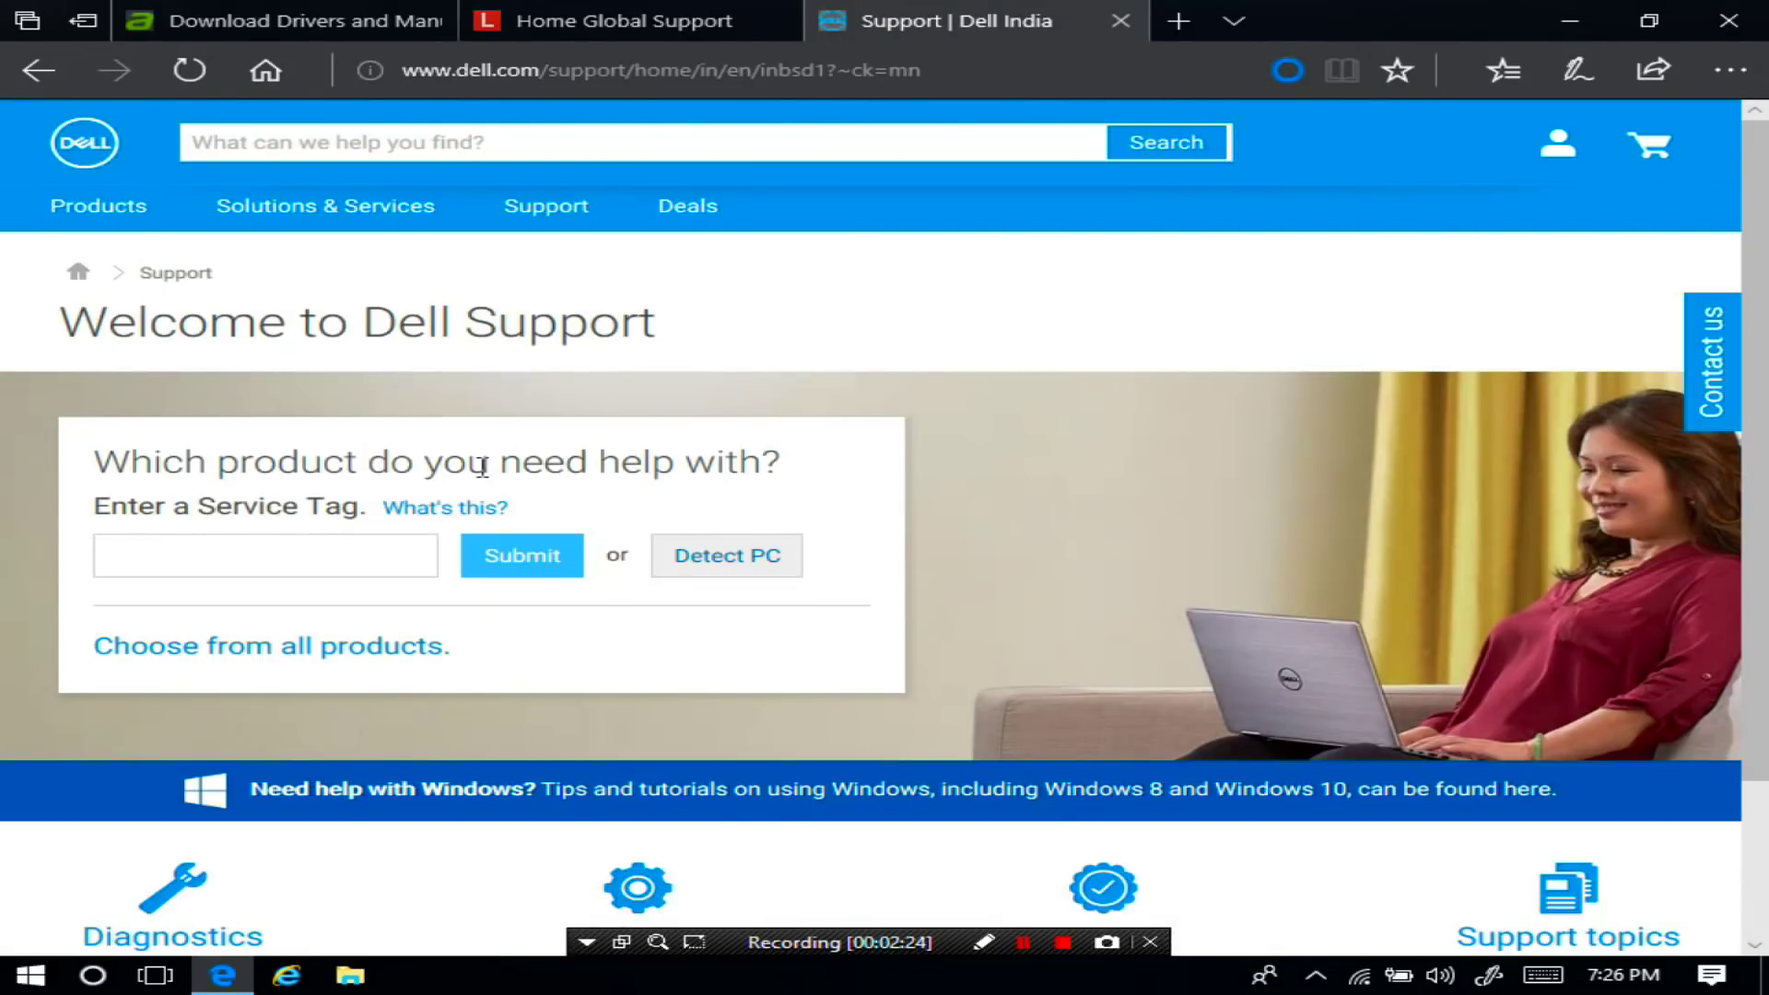
pyautogui.scroll(-2, 482, 467)
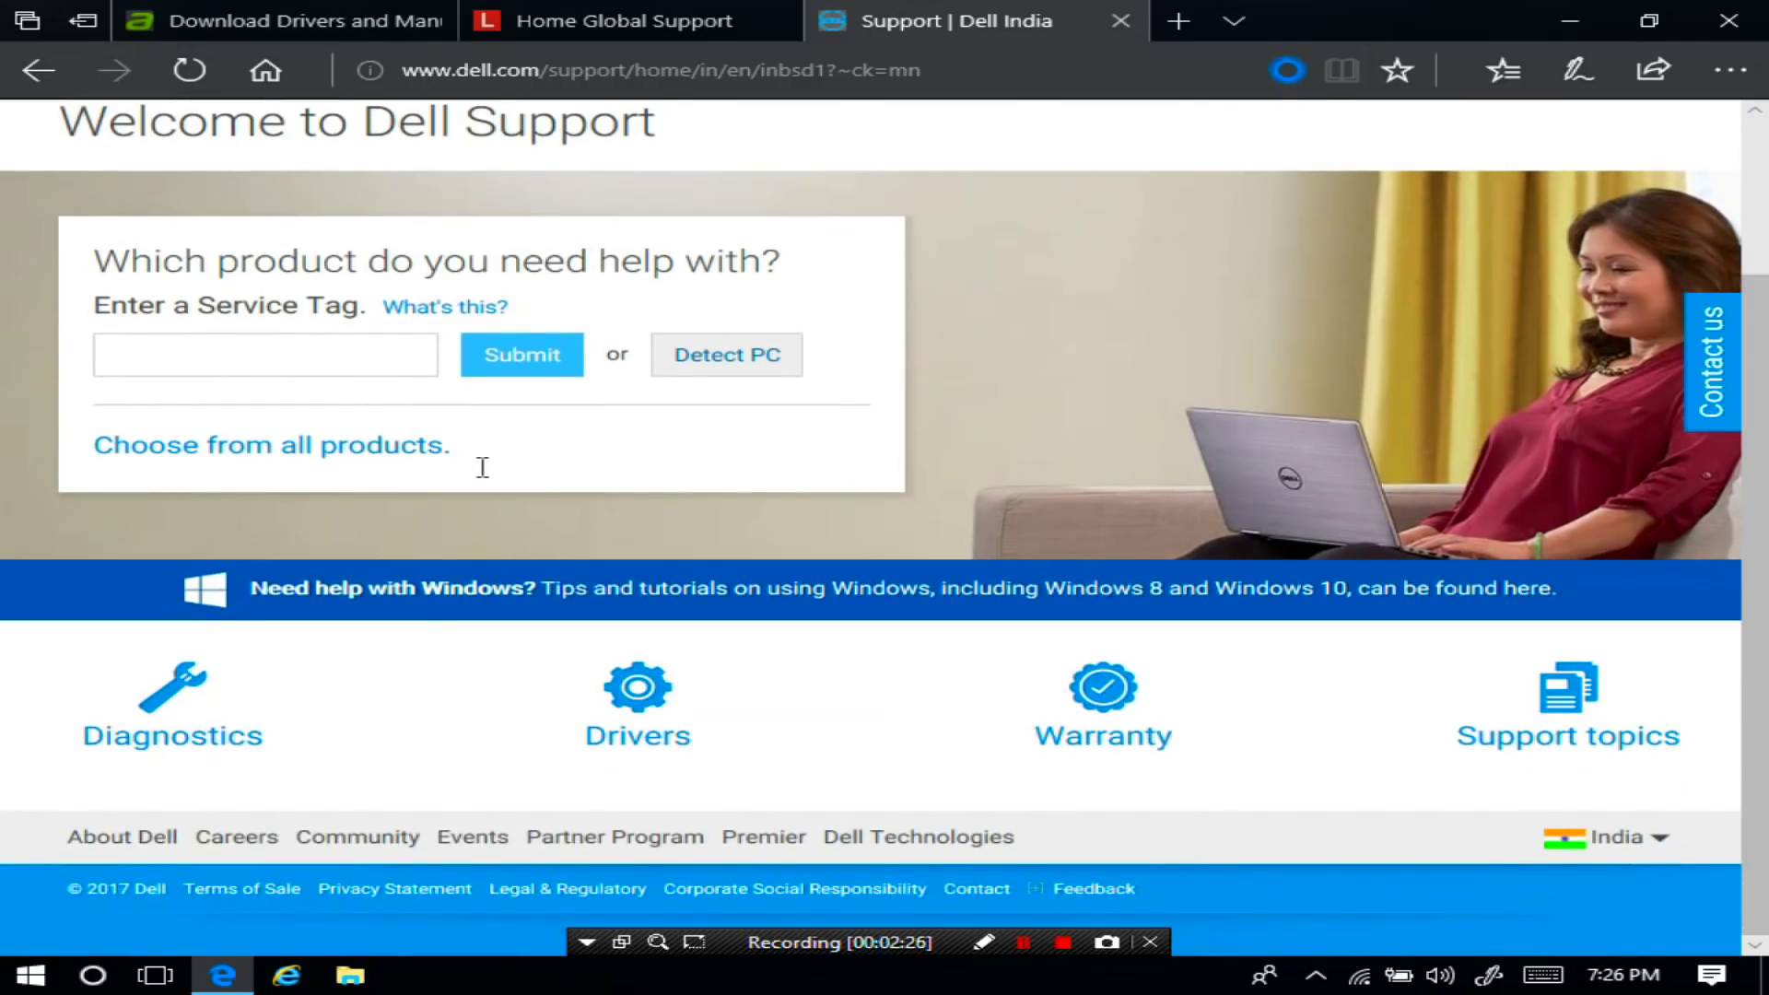
pyautogui.click(632, 687)
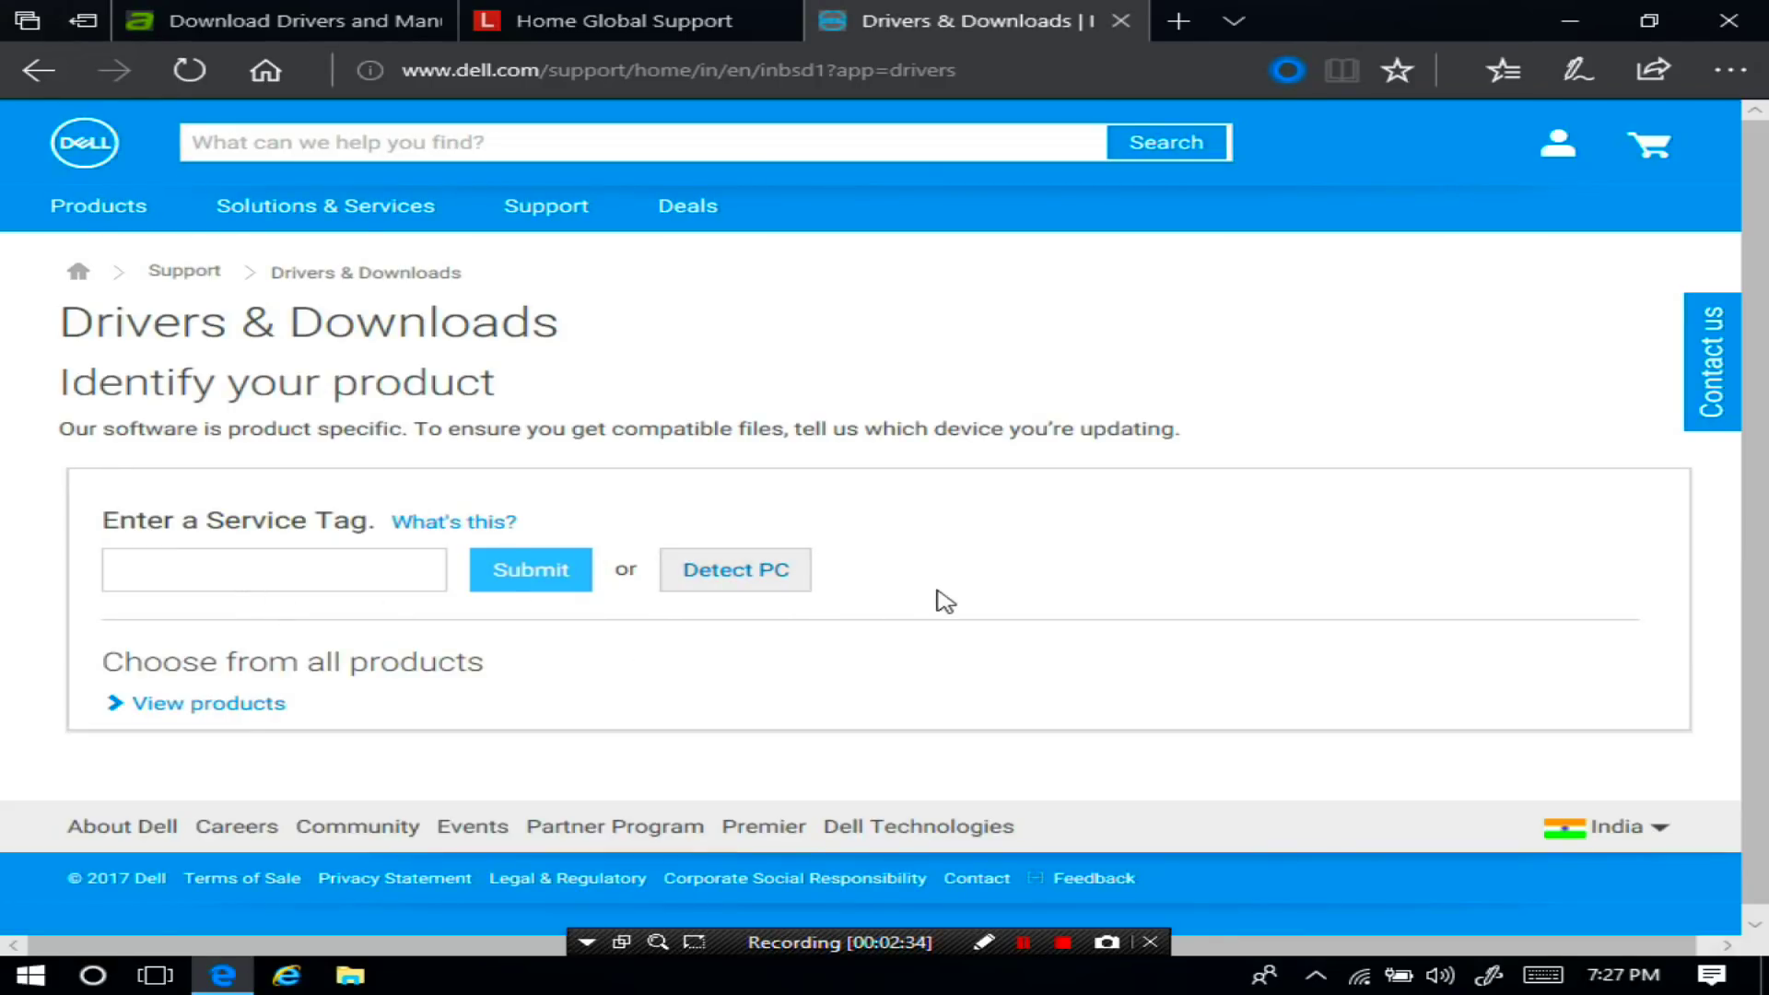
pyautogui.click(1553, 18)
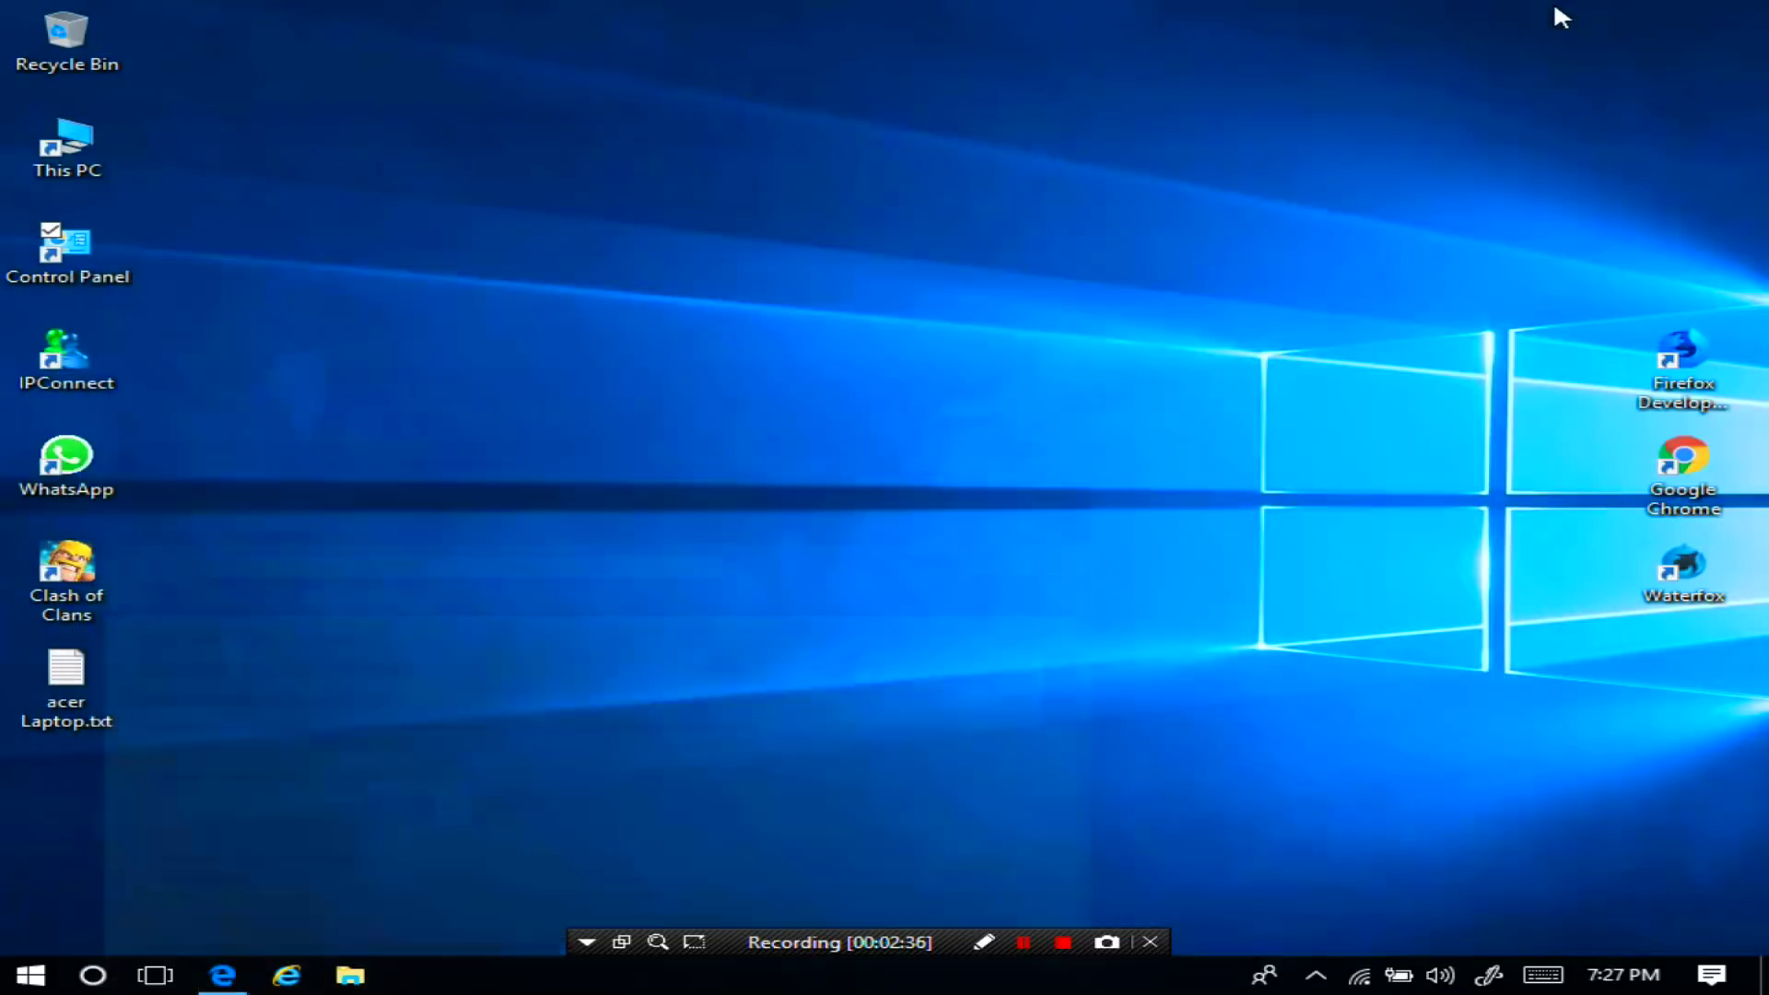